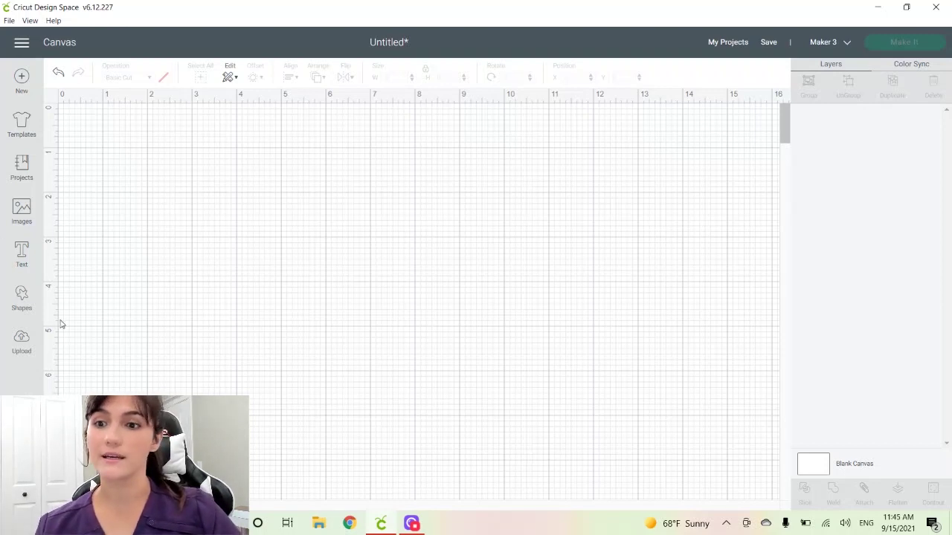
- Add a square at the canvas centre and unlock it to 3 by 5.5 inches
{"action": "left_click", "coordinate": [21, 297]}
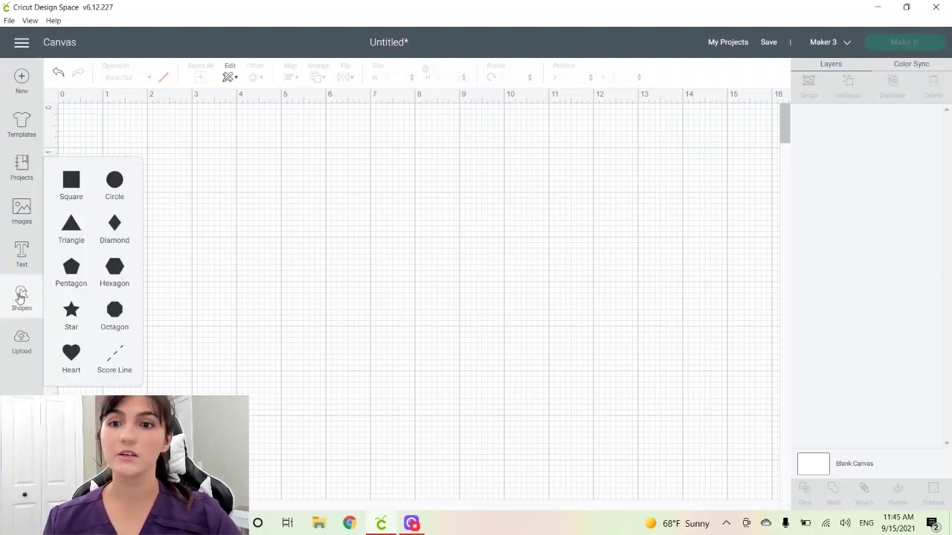
{"action": "left_click", "coordinate": [71, 182]}
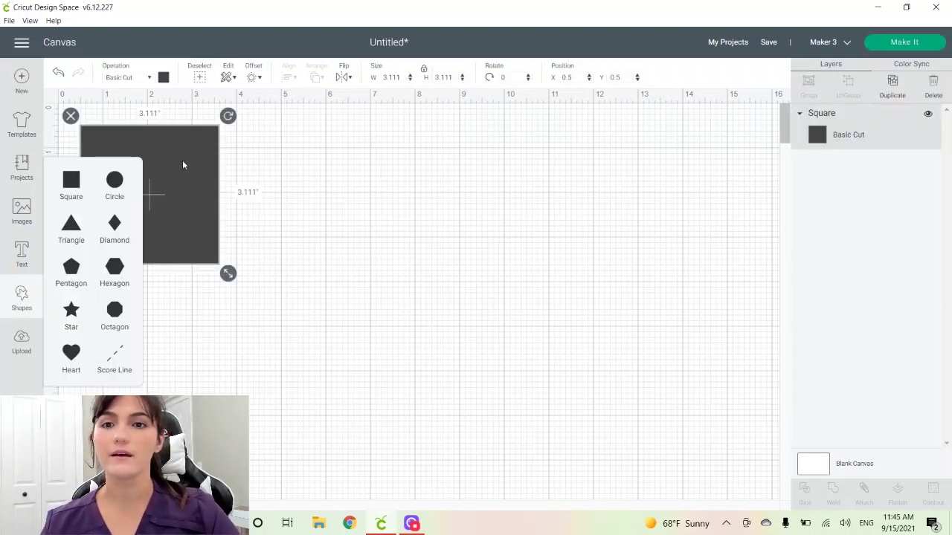
{"action": "left_click_drag", "start_coordinate": [183, 161], "coordinate": [454, 216]}
{"action": "left_click", "coordinate": [426, 70]}
{"action": "left_click", "coordinate": [394, 77]}
{"action": "type", "text": "3"}
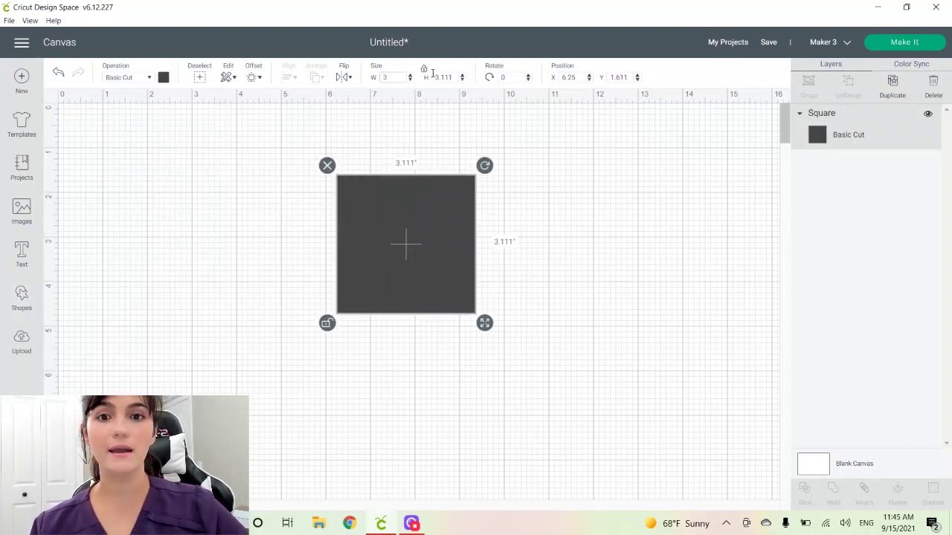
{"action": "left_click", "coordinate": [436, 77]}
{"action": "key", "text": "BackSpace"}
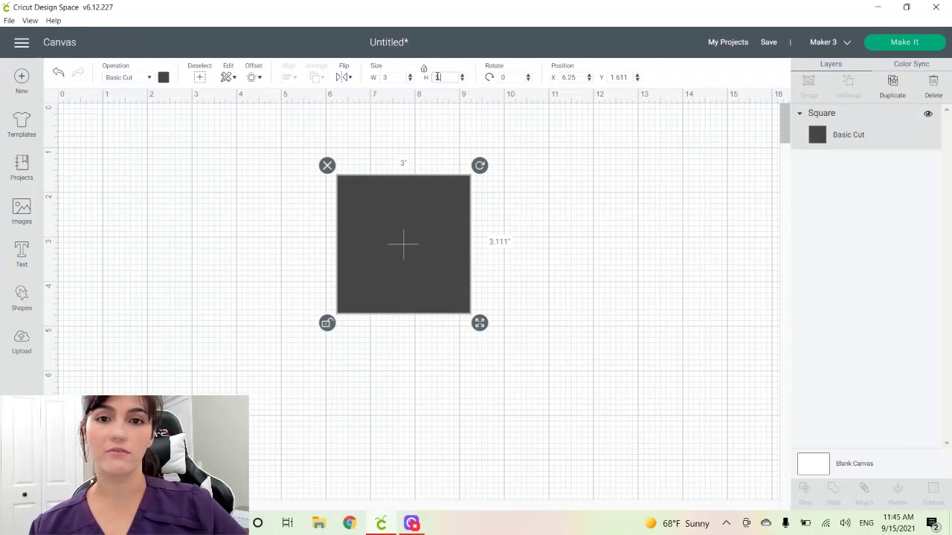
{"action": "type", "text": "1.5"}
{"action": "key", "text": "Return"}
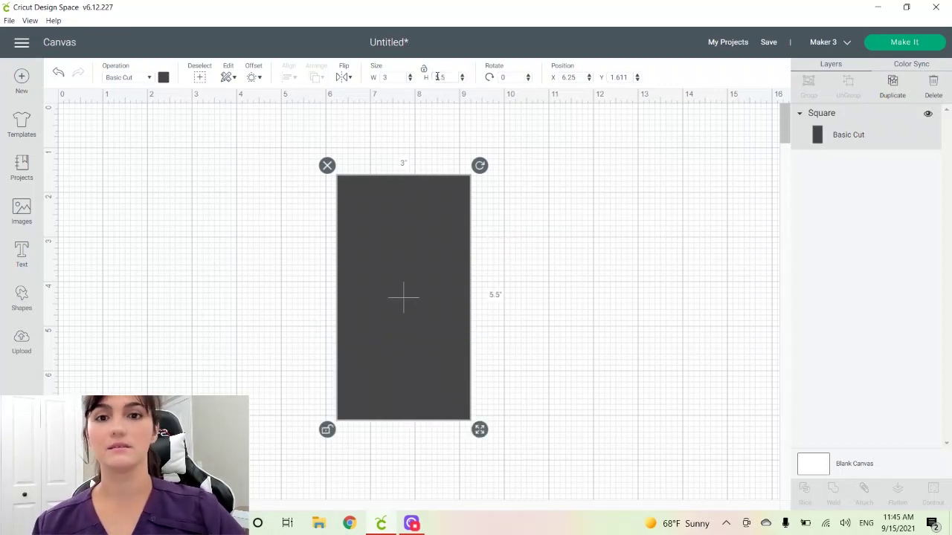
- Make the rectangle white, rotate it 90° to landscape, and reposition it
{"action": "left_click", "coordinate": [163, 77]}
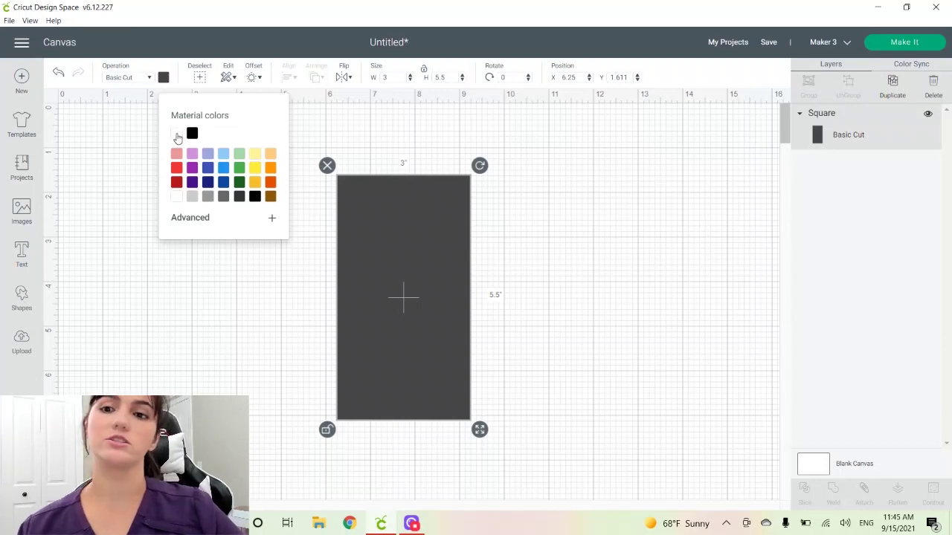
{"action": "left_click", "coordinate": [177, 134]}
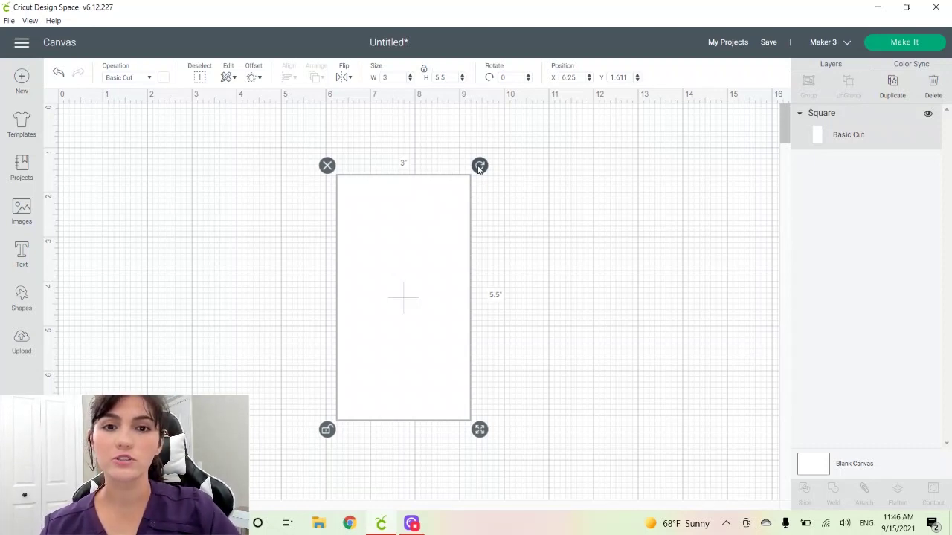
{"action": "left_click", "coordinate": [510, 77]}
{"action": "type", "text": "90"}
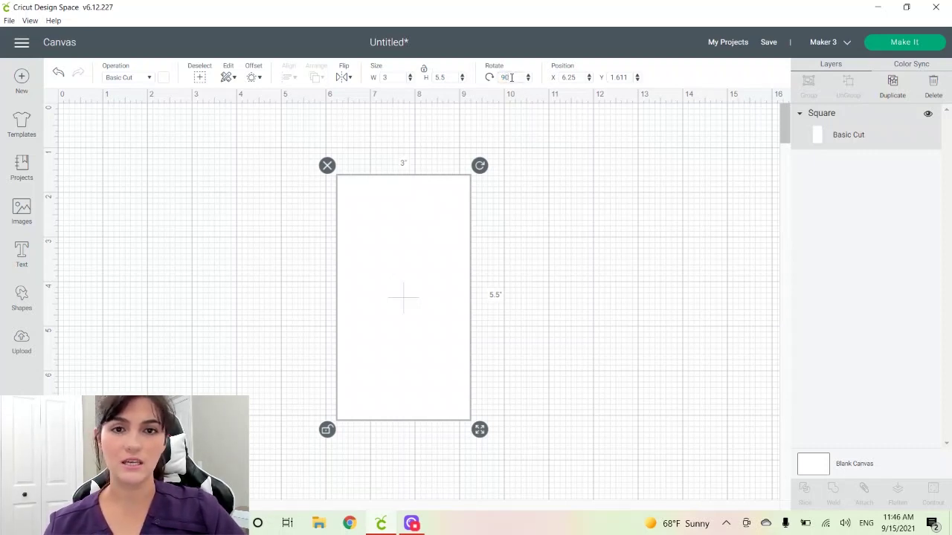
{"action": "key", "text": "Return"}
{"action": "left_click_drag", "start_coordinate": [416, 259], "coordinate": [510, 208]}
{"action": "left_click", "coordinate": [360, 220]}
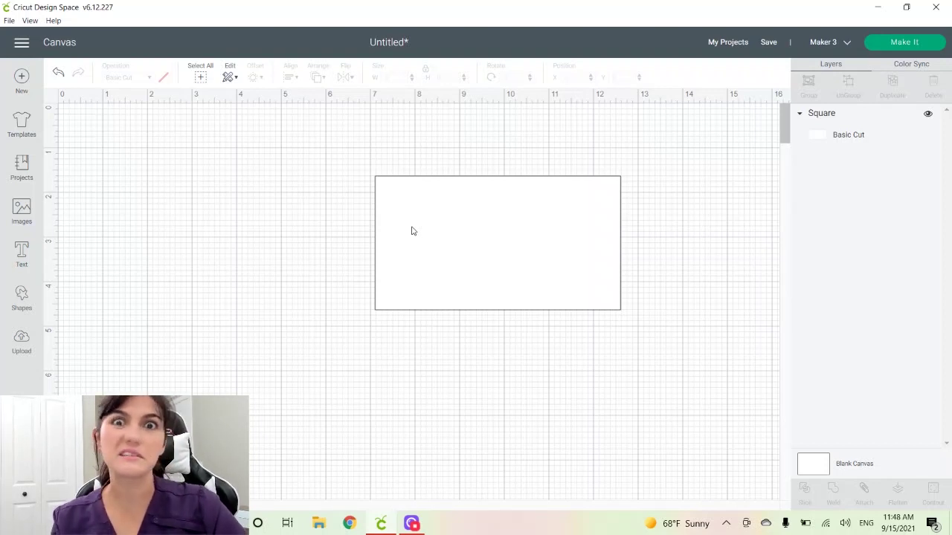
- Add the text 'Congrats!' inside the rectangle in the Bfc Scary Skelly font
{"action": "left_click", "coordinate": [22, 256]}
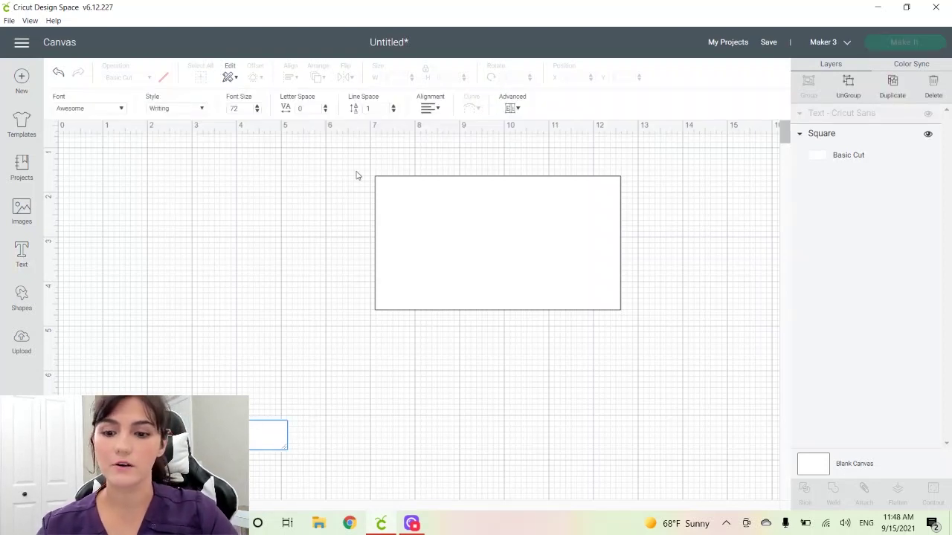
{"action": "type", "text": "C"}
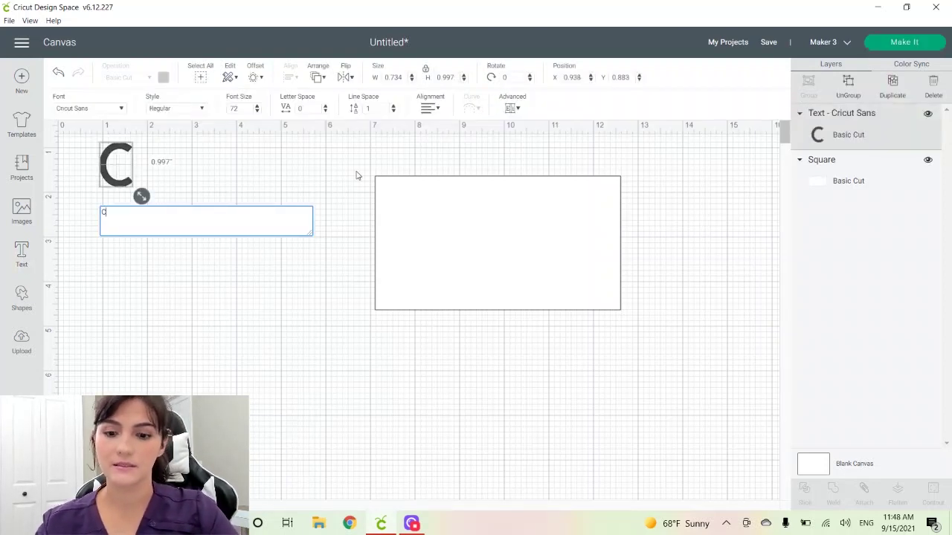
{"action": "type", "text": "ongrats"}
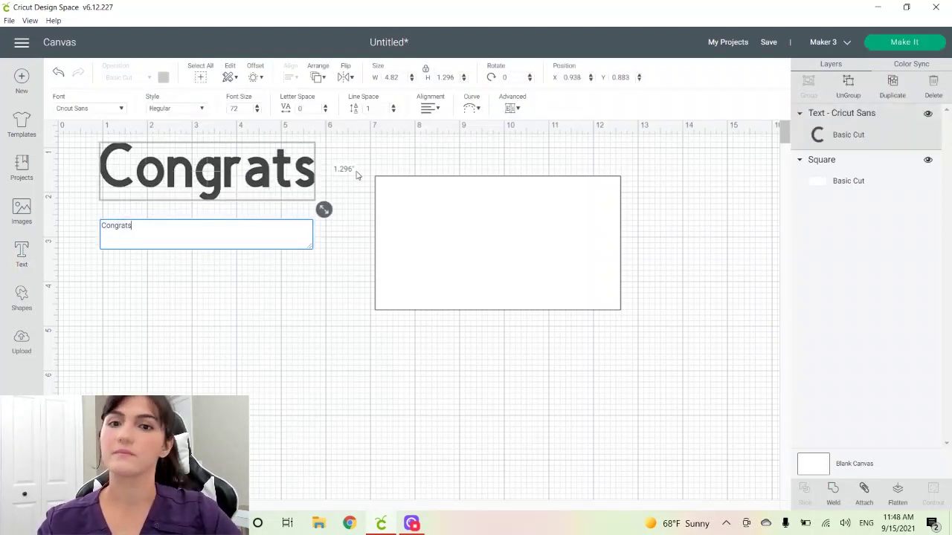
{"action": "type", "text": "!"}
{"action": "left_click_drag", "start_coordinate": [286, 192], "coordinate": [571, 258]}
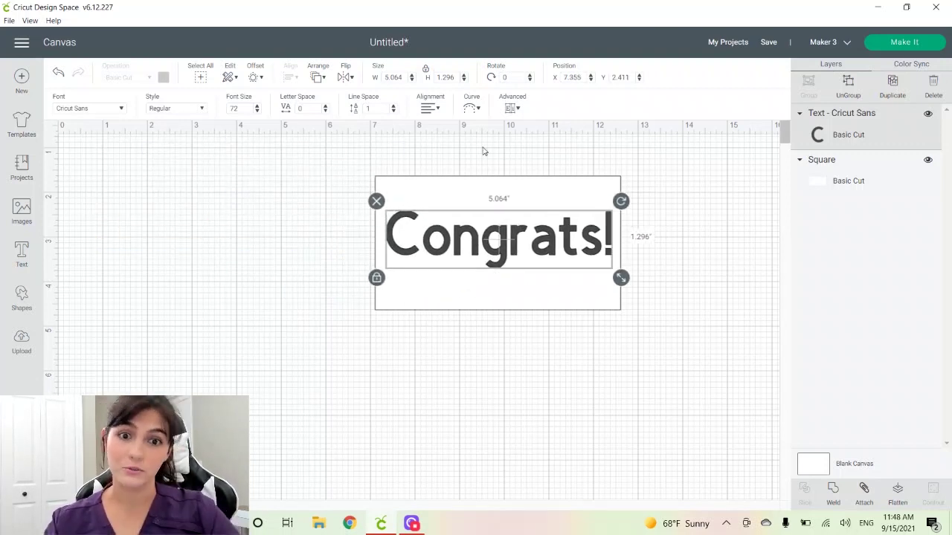
{"action": "left_click", "coordinate": [102, 112]}
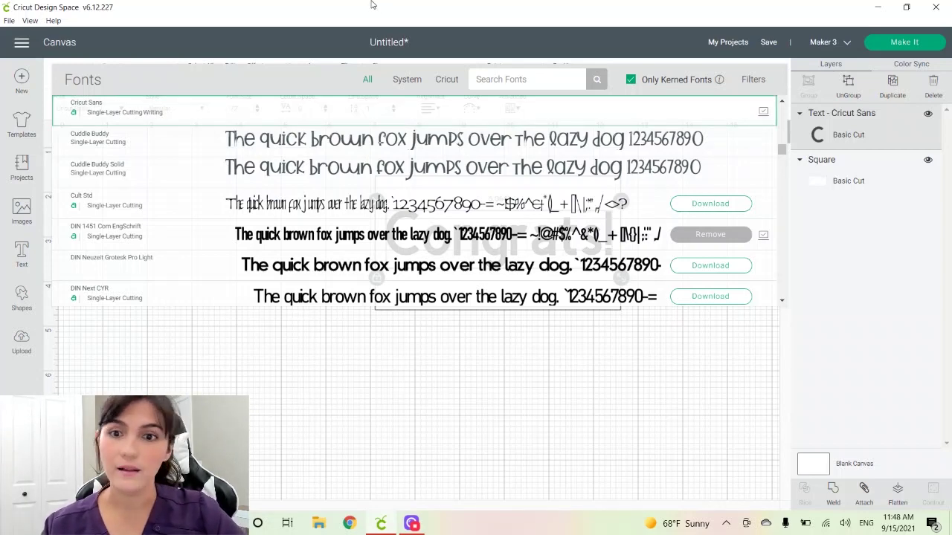
{"action": "scroll", "coordinate": [390, 188], "scroll_direction": "down", "scroll_amount": 10}
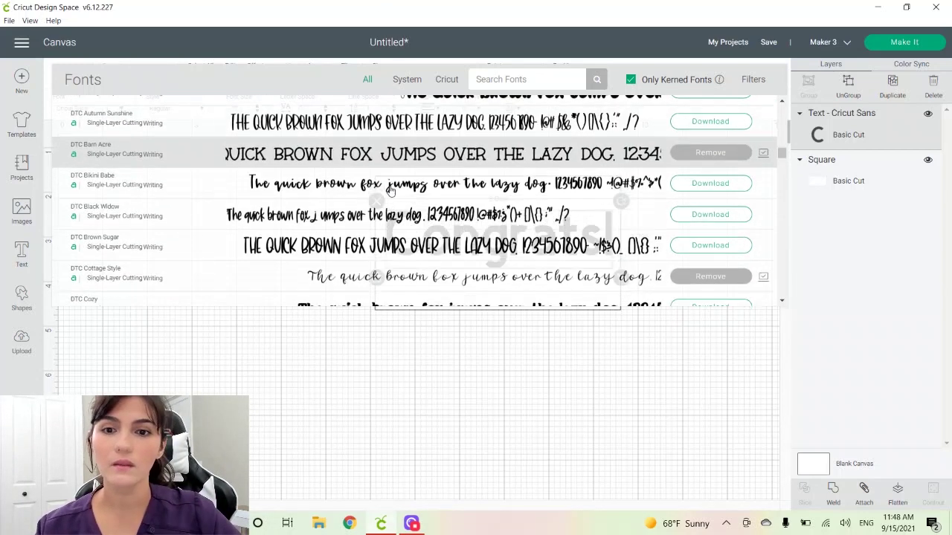
{"action": "scroll", "coordinate": [390, 188], "scroll_direction": "down", "scroll_amount": 8}
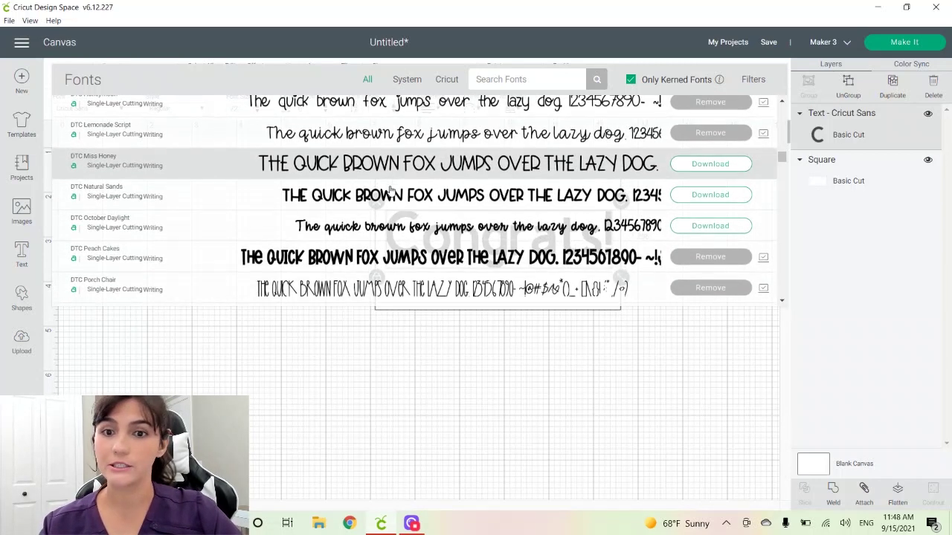
{"action": "scroll", "coordinate": [389, 190], "scroll_direction": "down", "scroll_amount": 2}
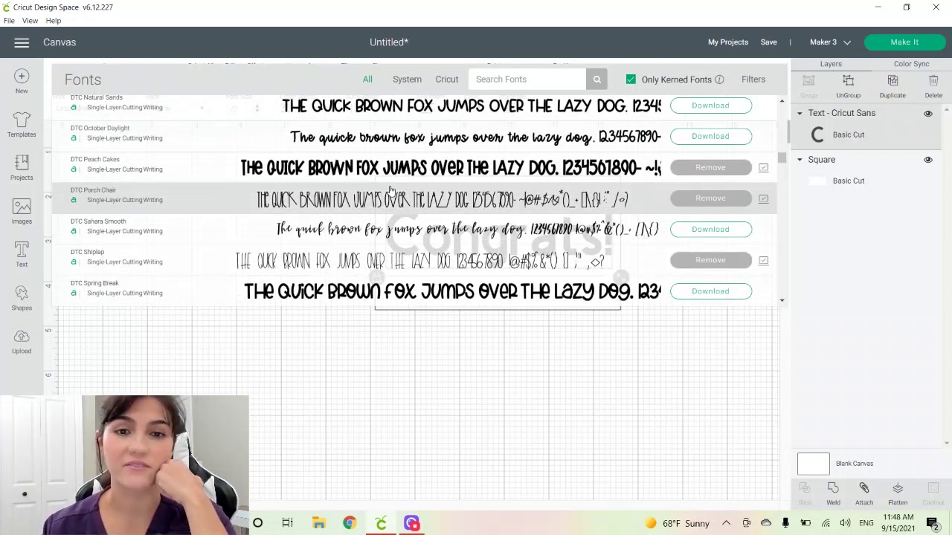
{"action": "scroll", "coordinate": [390, 189], "scroll_direction": "down", "scroll_amount": 2}
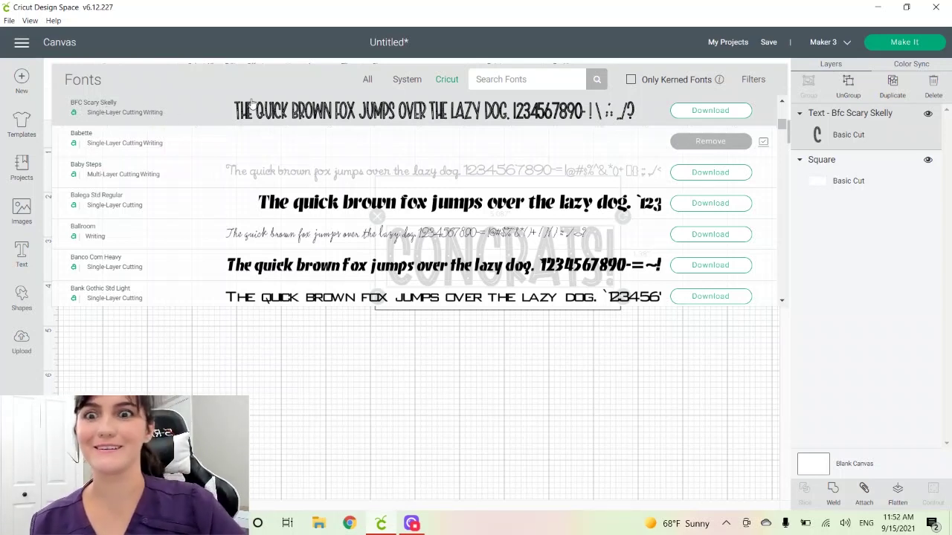
{"action": "left_click", "coordinate": [304, 110]}
- Enlarge CONGRATS! to about 5.1 inches wide across the rectangle's top
{"action": "left_click_drag", "start_coordinate": [468, 269], "coordinate": [465, 235]}
{"action": "mouse_move", "coordinate": [617, 263]}
{"action": "left_mouse_down"}
{"action": "mouse_move", "coordinate": [629, 270]}
{"action": "mouse_move", "coordinate": [618, 269]}
{"action": "left_mouse_up"}
{"action": "left_click_drag", "start_coordinate": [508, 237], "coordinate": [512, 238]}
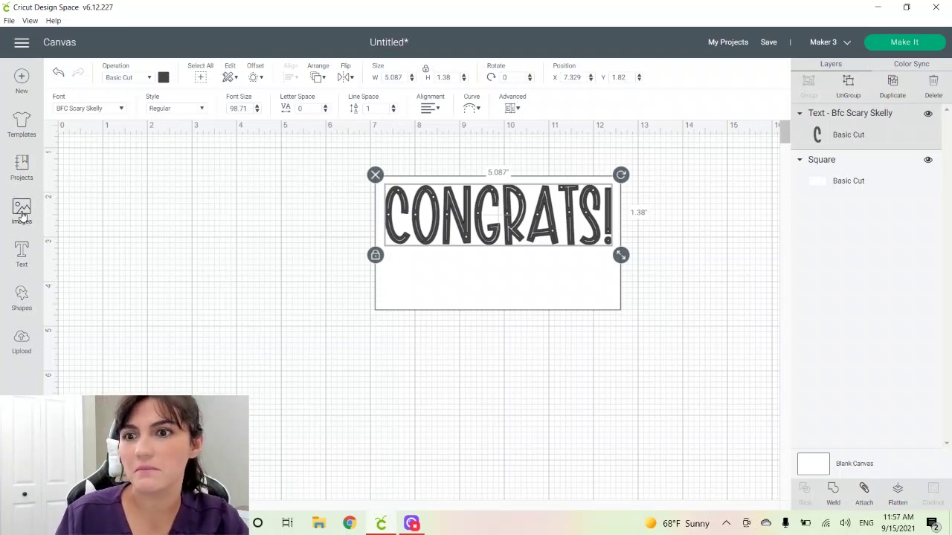
- Search images for 'heart' and insert the Elephant With Heart image
{"action": "left_click", "coordinate": [22, 215]}
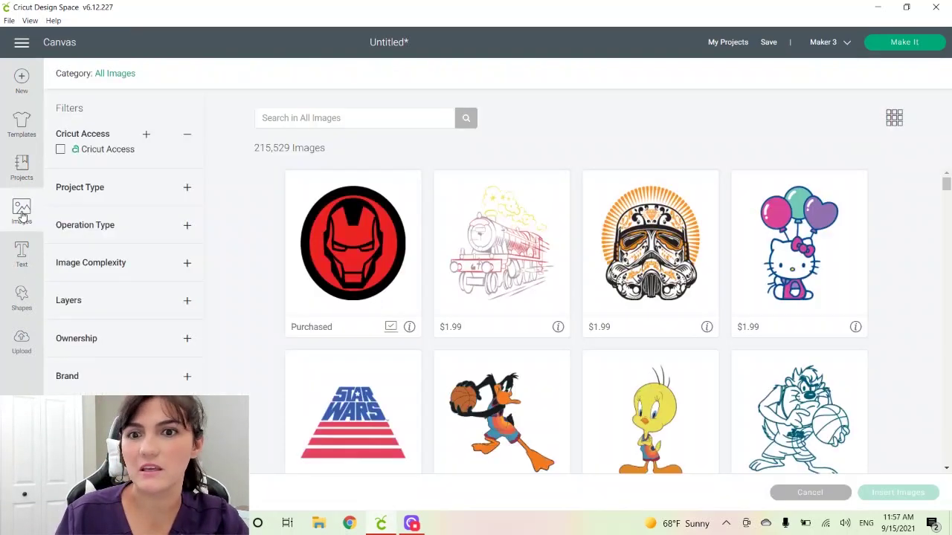
{"action": "left_click", "coordinate": [327, 123]}
{"action": "type", "text": "he"}
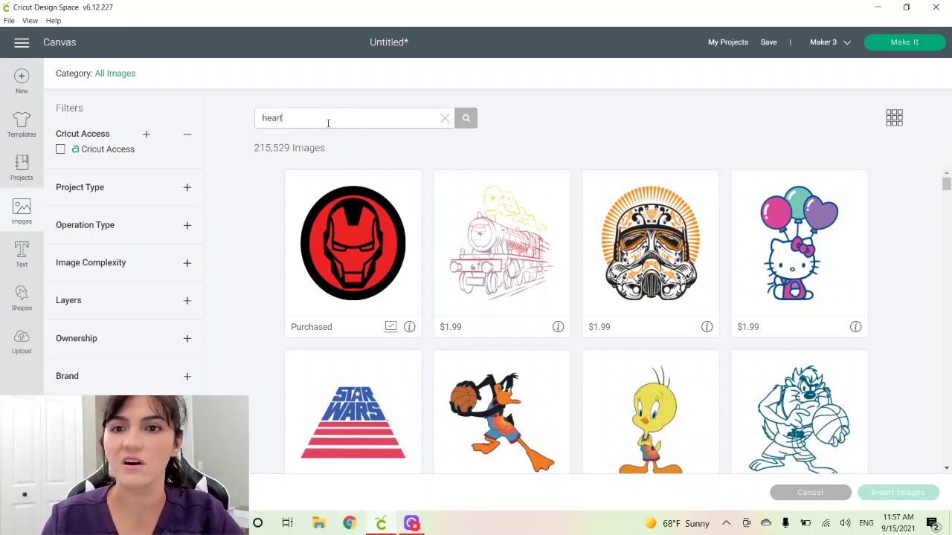
{"action": "type", "text": "art"}
{"action": "key", "text": "Return"}
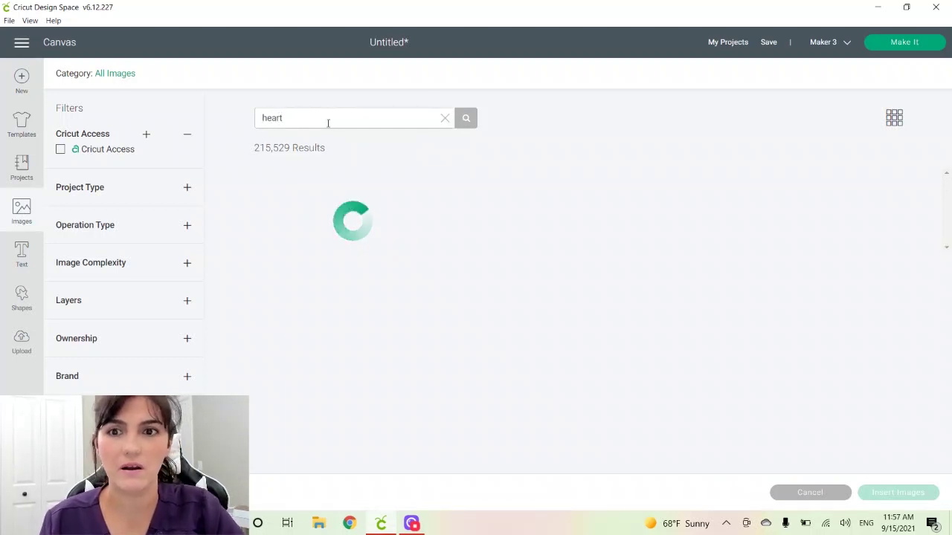
{"action": "scroll", "coordinate": [459, 365], "scroll_direction": "down", "scroll_amount": 8}
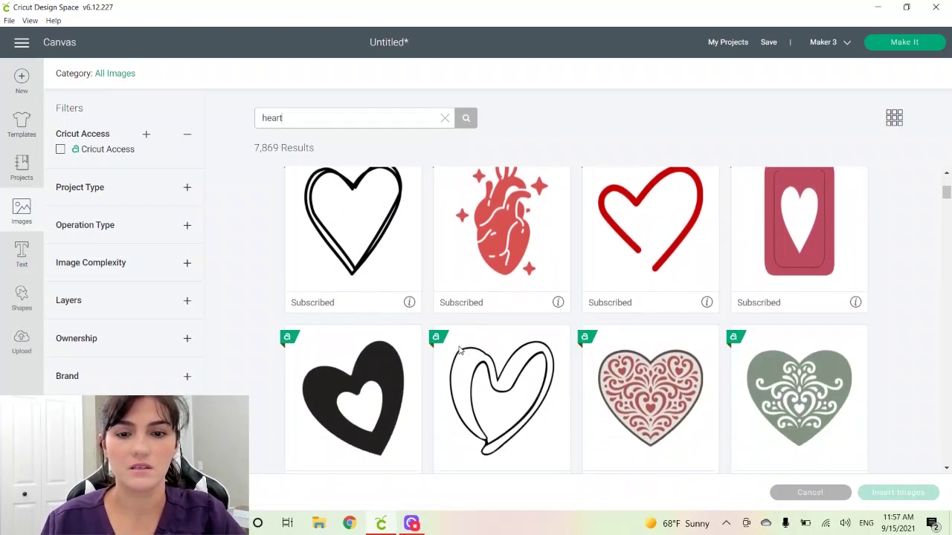
{"action": "scroll", "coordinate": [458, 350], "scroll_direction": "down", "scroll_amount": 8}
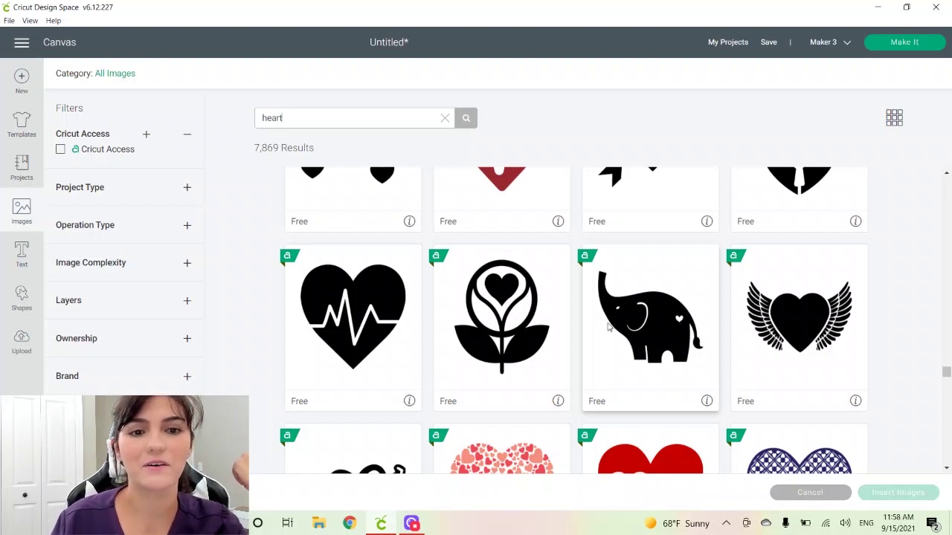
{"action": "left_click", "coordinate": [640, 319]}
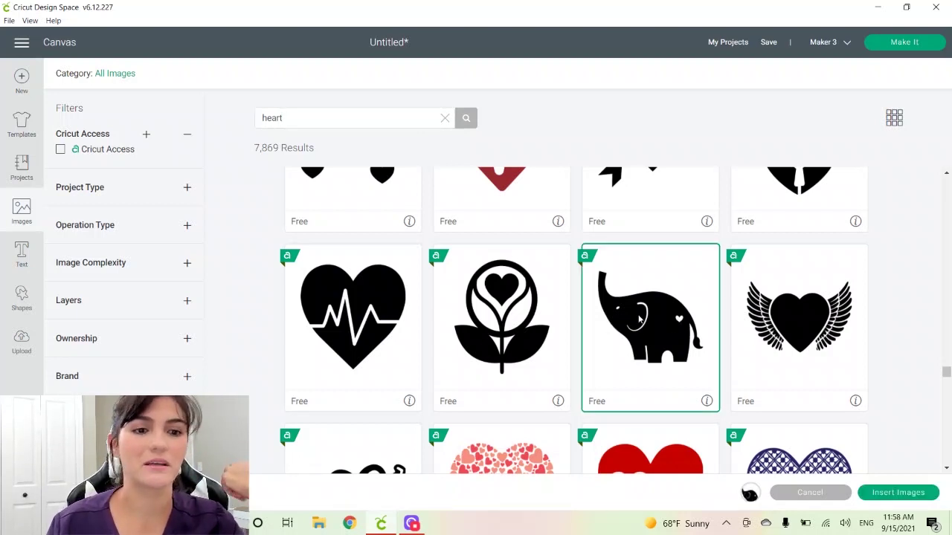
{"action": "left_click", "coordinate": [898, 498]}
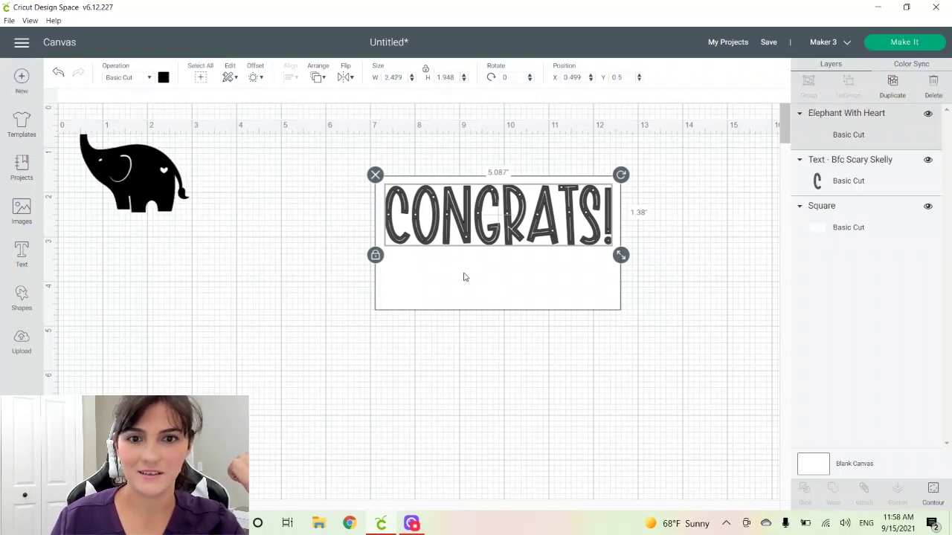
- Shrink the elephant under CONGRATS! and make both the text and elephant pink
{"action": "left_click_drag", "start_coordinate": [179, 204], "coordinate": [526, 331]}
{"action": "left_click_drag", "start_coordinate": [490, 300], "coordinate": [491, 276]}
{"action": "left_click", "coordinate": [489, 195]}
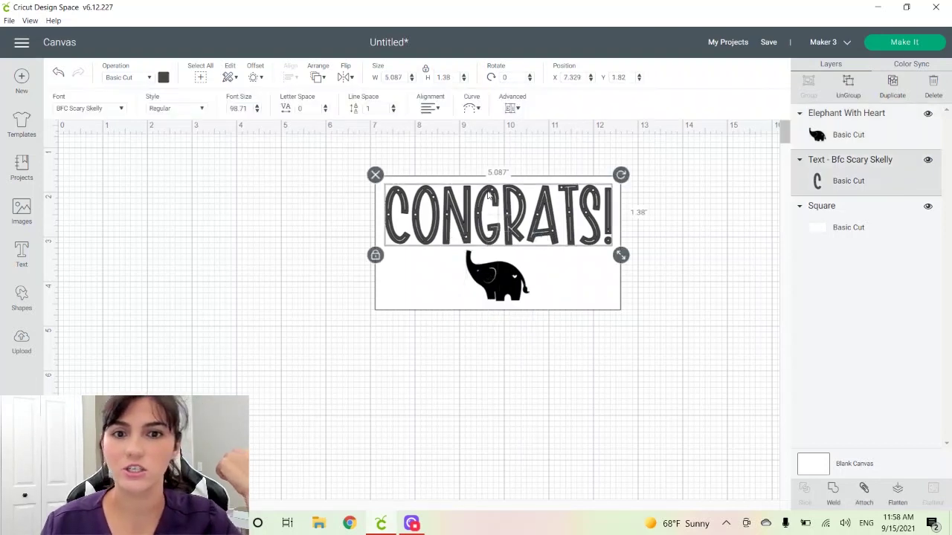
{"action": "left_click", "coordinate": [163, 78]}
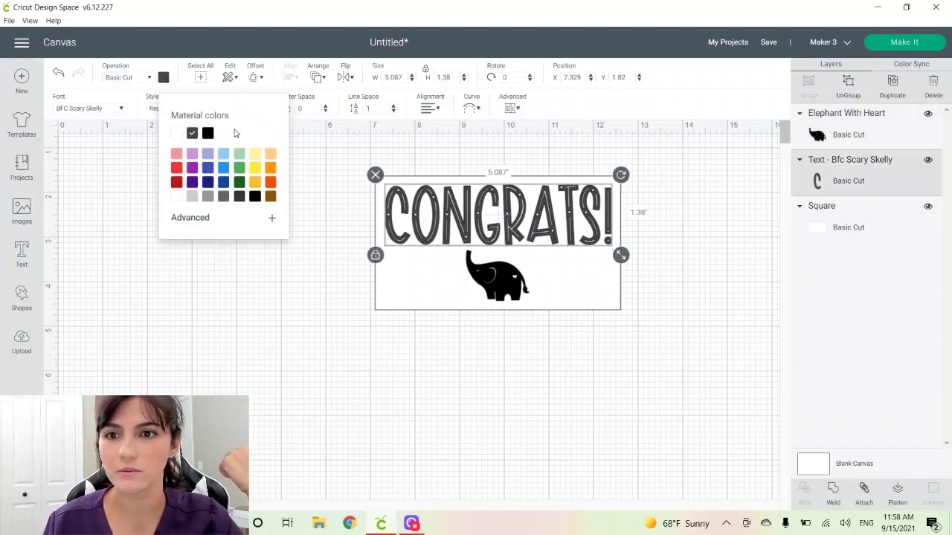
{"action": "left_click", "coordinate": [177, 155]}
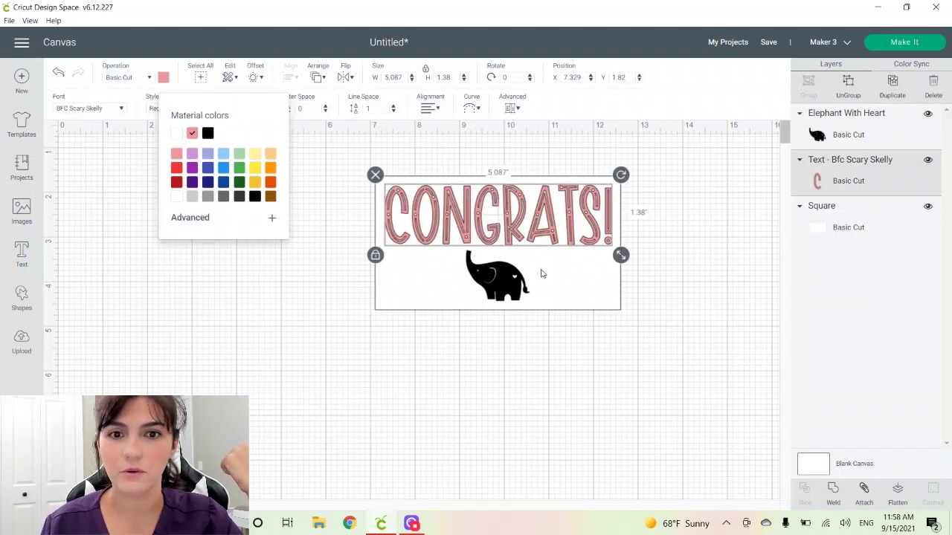
{"action": "left_click", "coordinate": [505, 296]}
{"action": "left_click", "coordinate": [163, 78]}
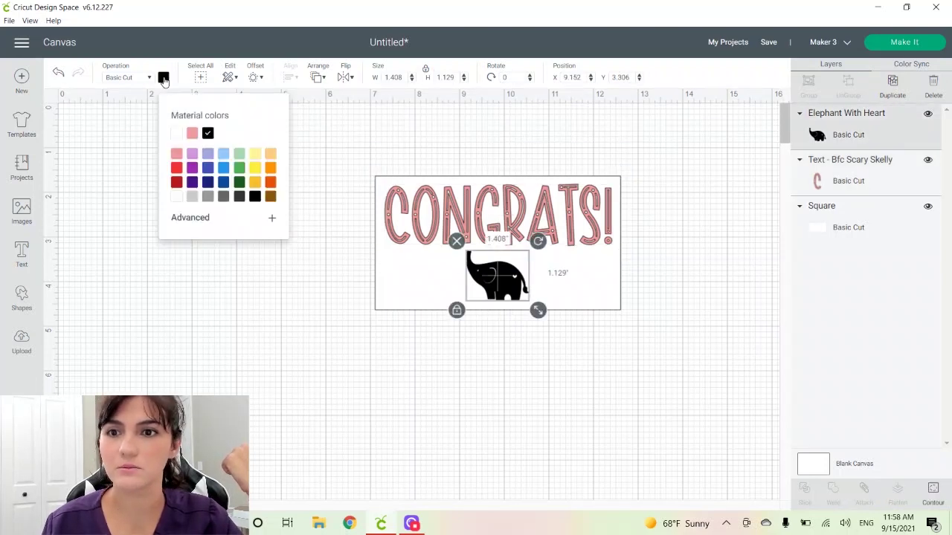
{"action": "left_click", "coordinate": [191, 135]}
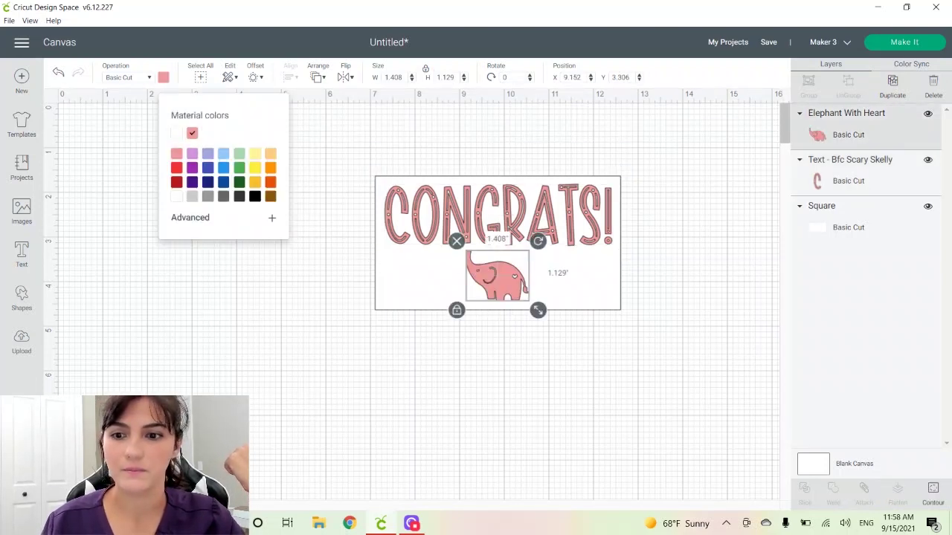
- Duplicate the elephant, move the copy left, and flip it horizontally
{"action": "scroll", "coordinate": [417, 304], "scroll_direction": "up", "scroll_amount": 3}
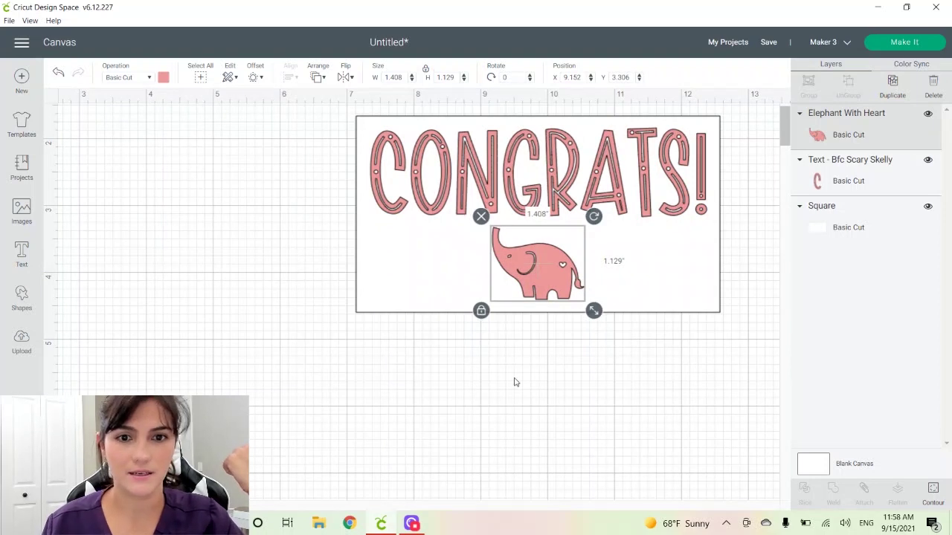
{"action": "left_click_drag", "start_coordinate": [548, 294], "coordinate": [601, 291]}
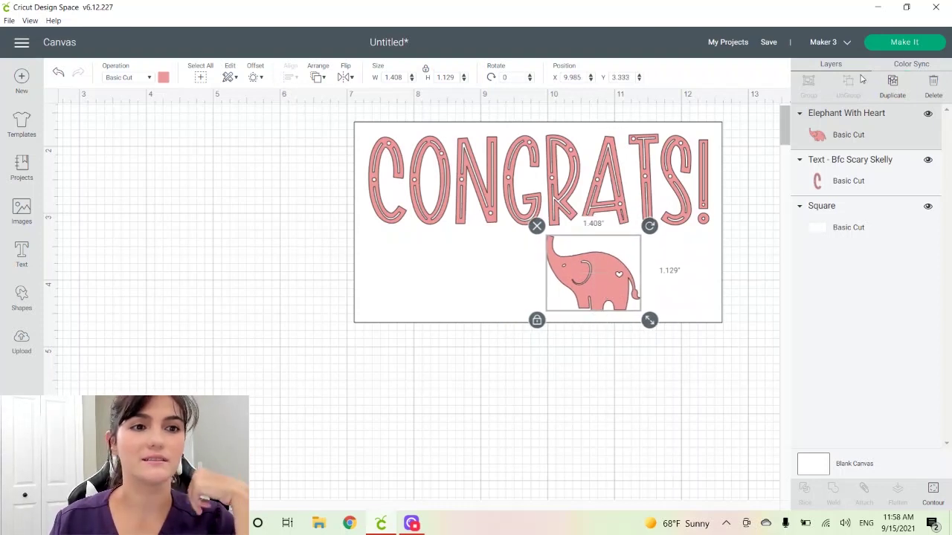
{"action": "left_click", "coordinate": [887, 89]}
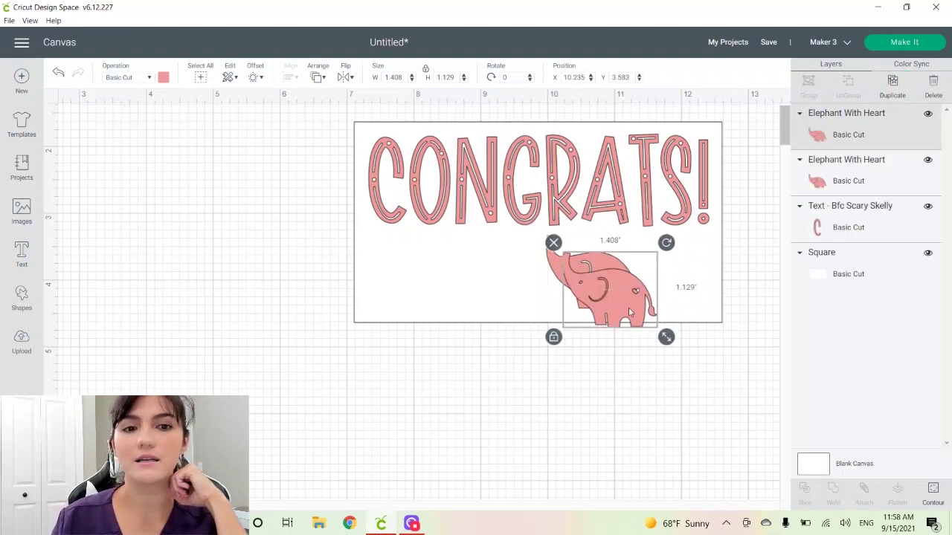
{"action": "left_click_drag", "start_coordinate": [628, 307], "coordinate": [482, 294]}
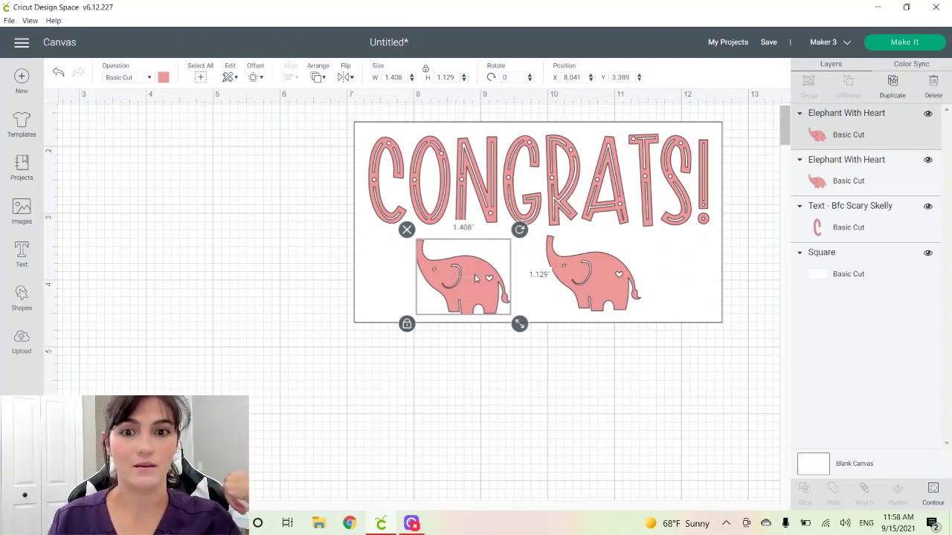
{"action": "left_click", "coordinate": [343, 80]}
{"action": "left_click", "coordinate": [390, 96]}
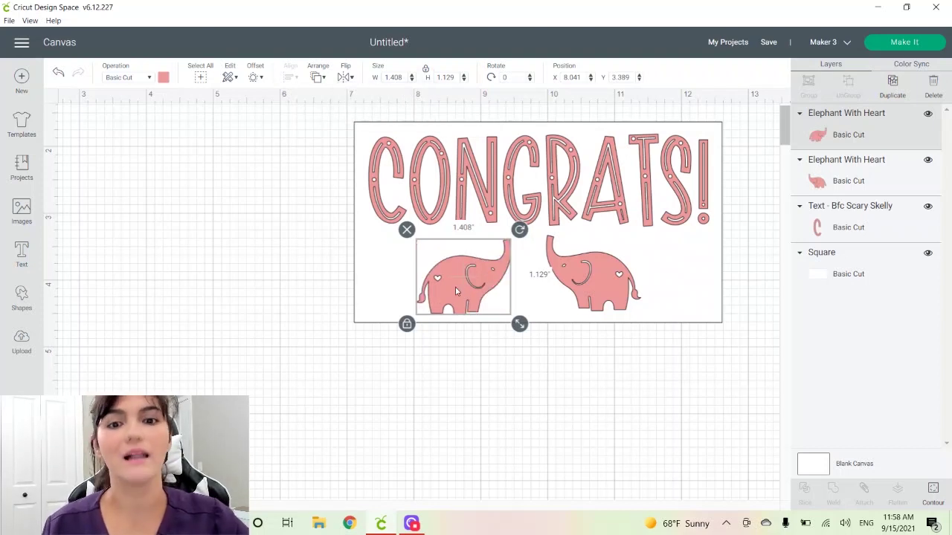
- Top-align the two elephants and weld them into one shape
{"action": "left_click", "coordinate": [599, 282], "text": "shift"}
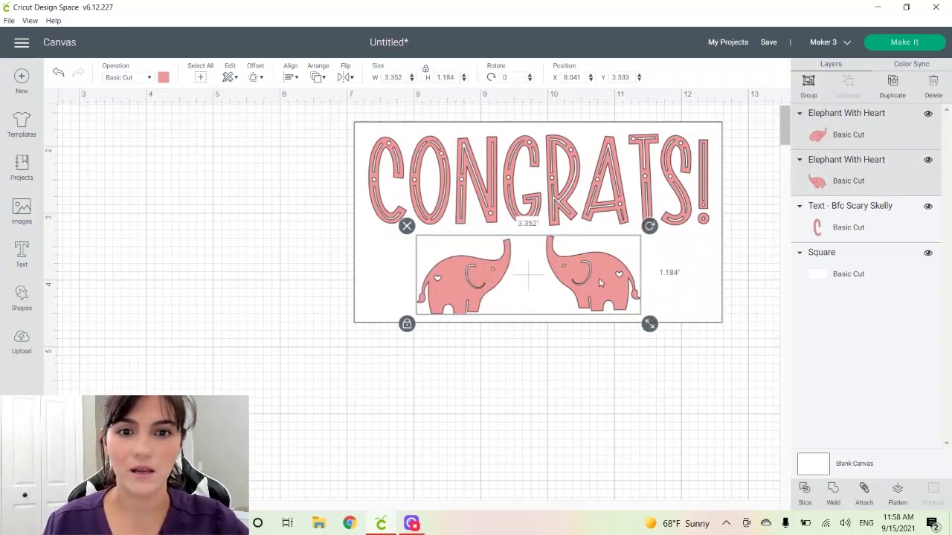
{"action": "left_click", "coordinate": [291, 79]}
{"action": "left_click", "coordinate": [322, 159]}
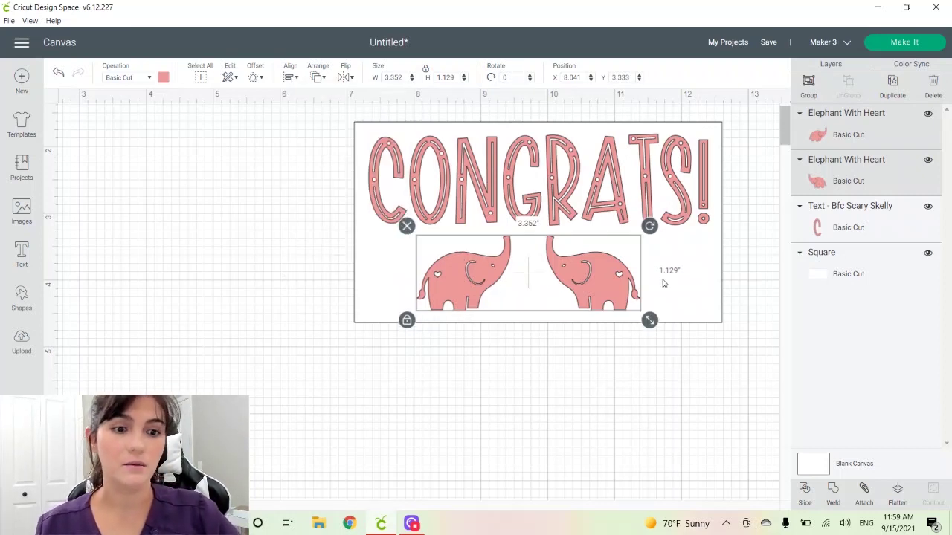
{"action": "left_click", "coordinate": [832, 490]}
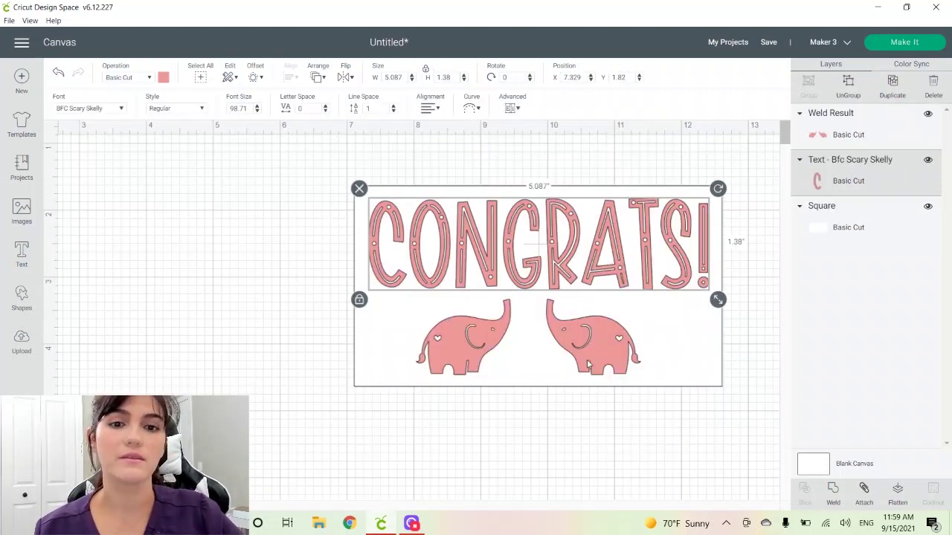
- Centre CONGRATS! and the welded elephants horizontally
{"action": "left_click", "coordinate": [460, 343], "text": "shift"}
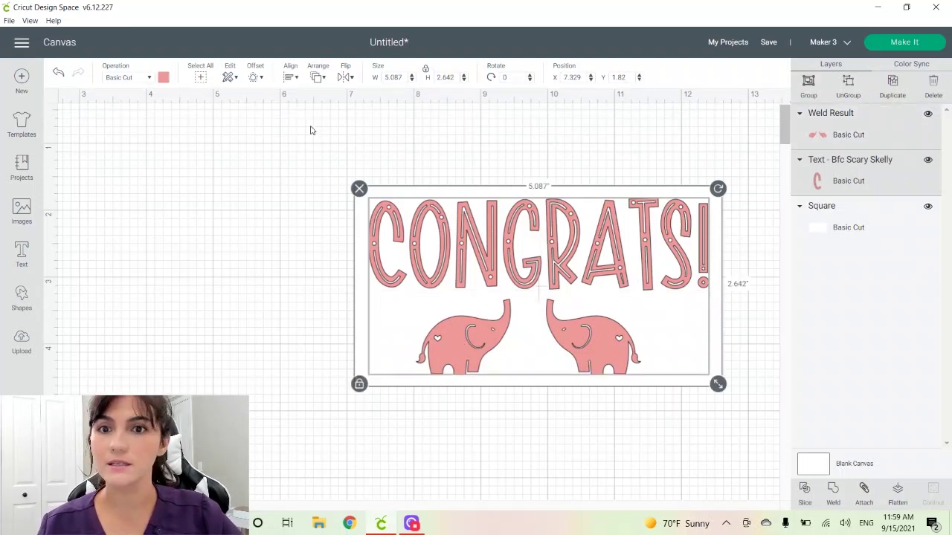
{"action": "left_click", "coordinate": [291, 78]}
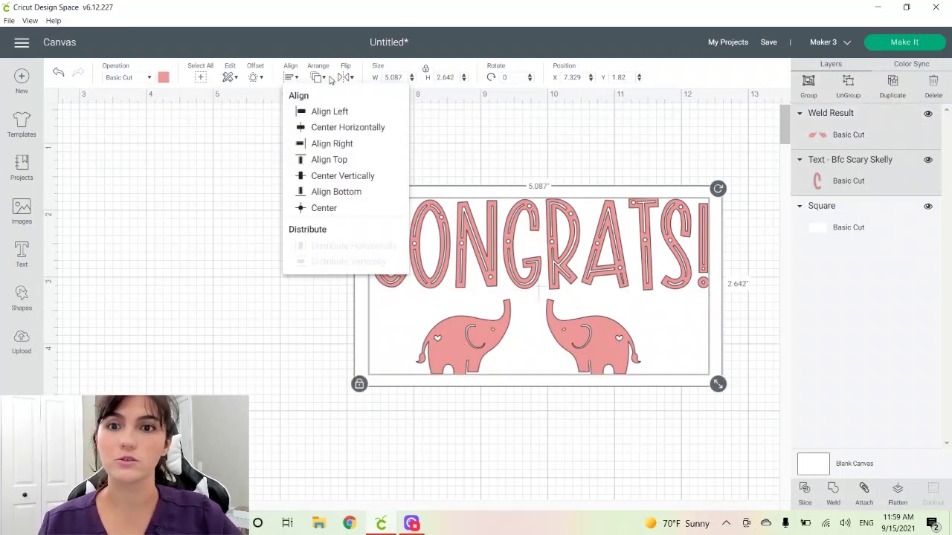
{"action": "left_click", "coordinate": [333, 130]}
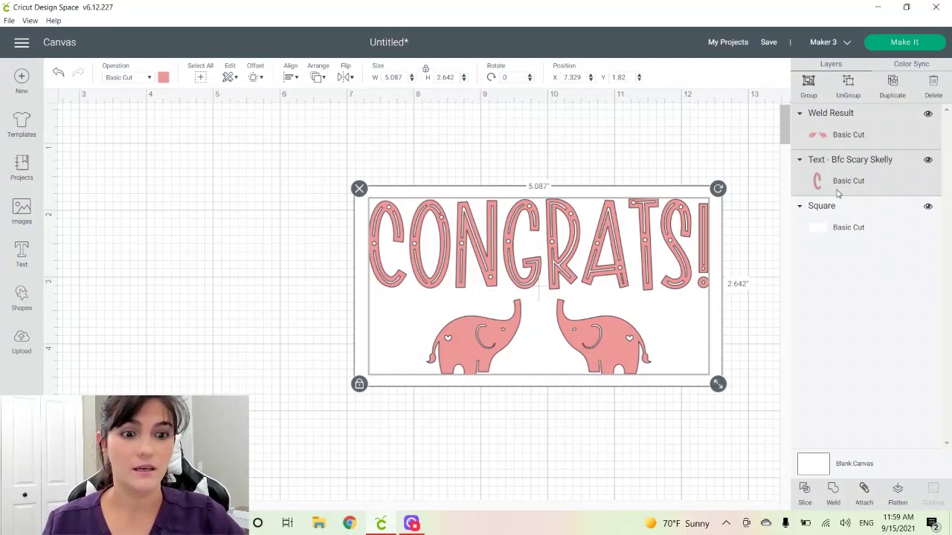
- Weld CONGRATS! with the elephants and resize the result to about 4.847 by 2.517 inches
{"action": "left_click", "coordinate": [836, 503]}
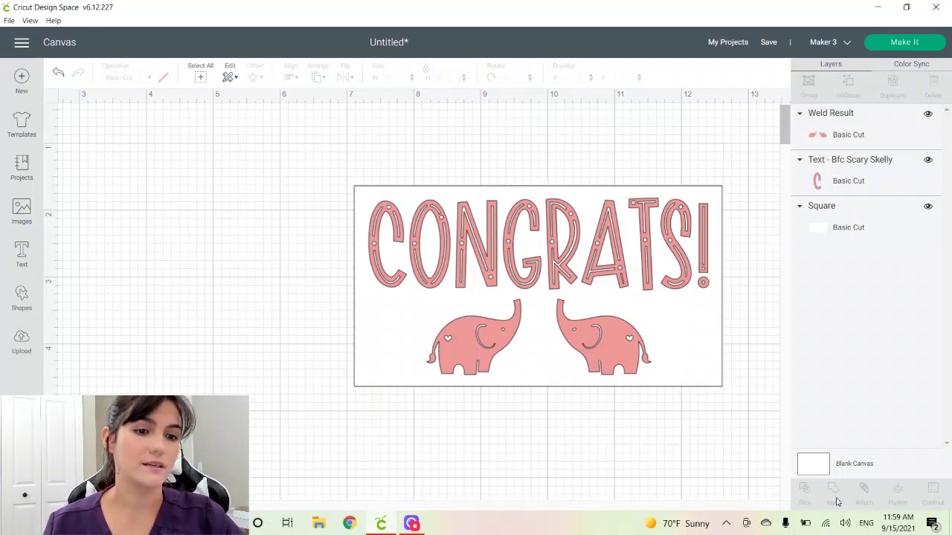
{"action": "left_click", "coordinate": [553, 256]}
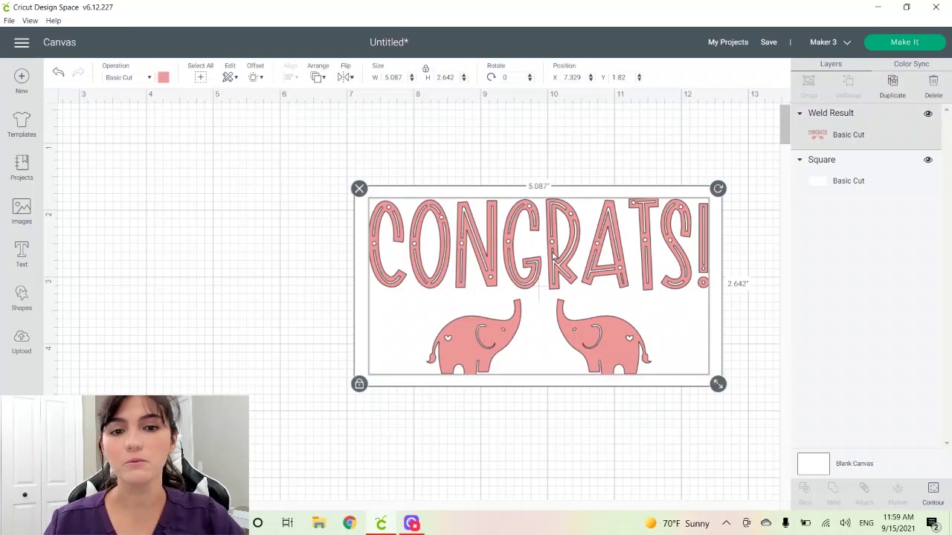
{"action": "left_click_drag", "start_coordinate": [553, 256], "coordinate": [558, 246]}
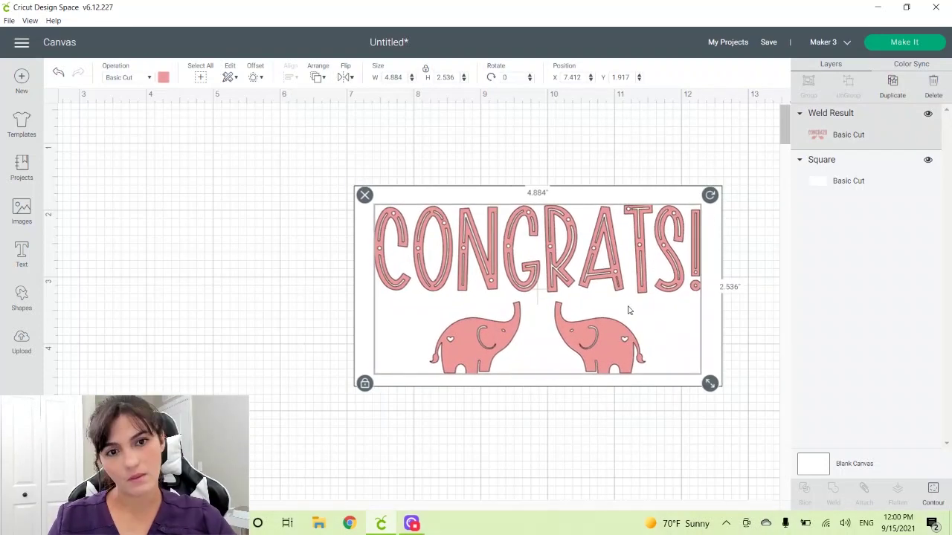
{"action": "left_click_drag", "start_coordinate": [632, 307], "coordinate": [629, 308]}
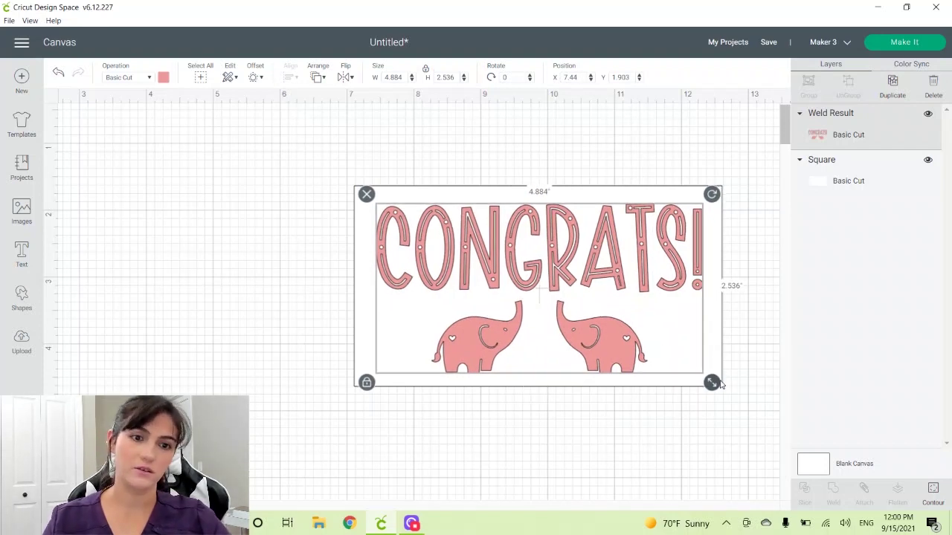
{"action": "left_click_drag", "start_coordinate": [713, 383], "coordinate": [710, 379]}
{"action": "left_click_drag", "start_coordinate": [570, 259], "coordinate": [573, 260]}
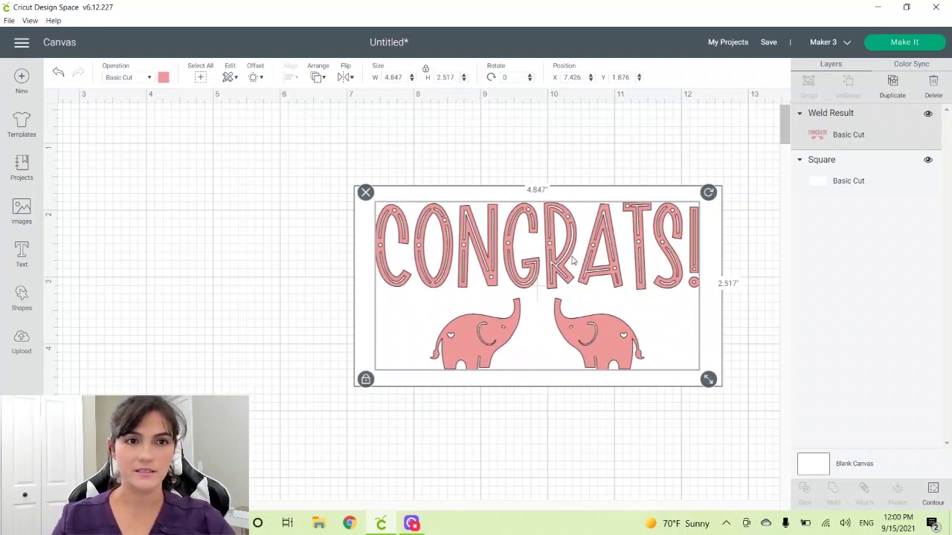
{"action": "left_click", "coordinate": [823, 41]}
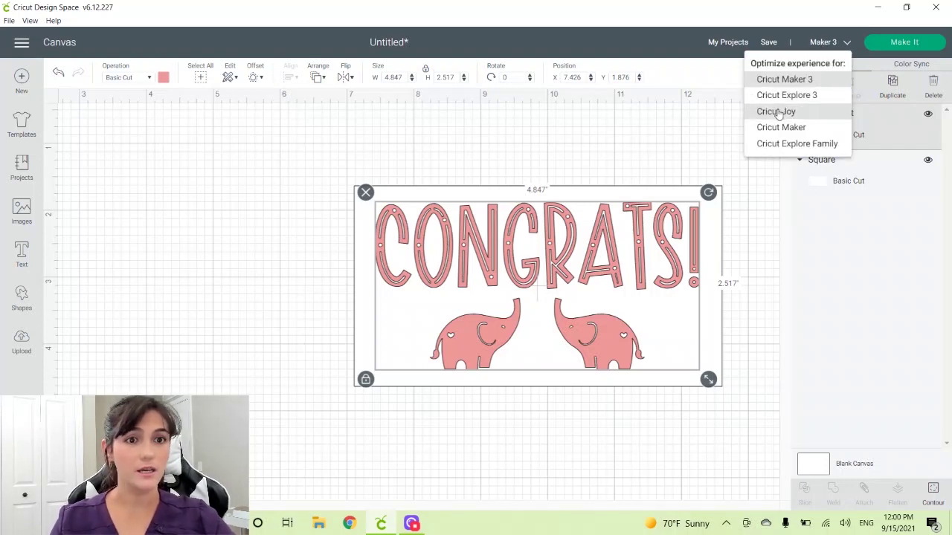
- Switch the project to the Cricut Joy and proceed to Make It
{"action": "left_click", "coordinate": [777, 113]}
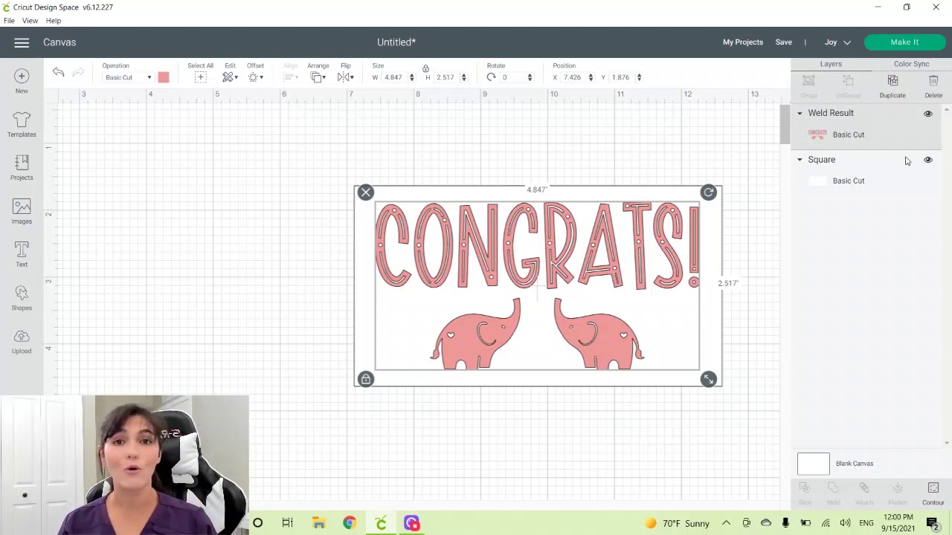
{"action": "left_click", "coordinate": [927, 161]}
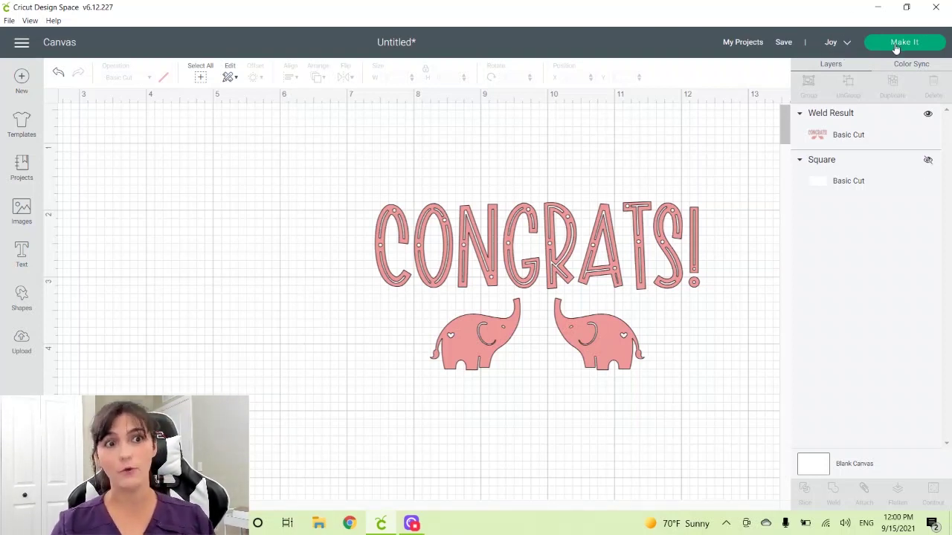
{"action": "left_click", "coordinate": [896, 45]}
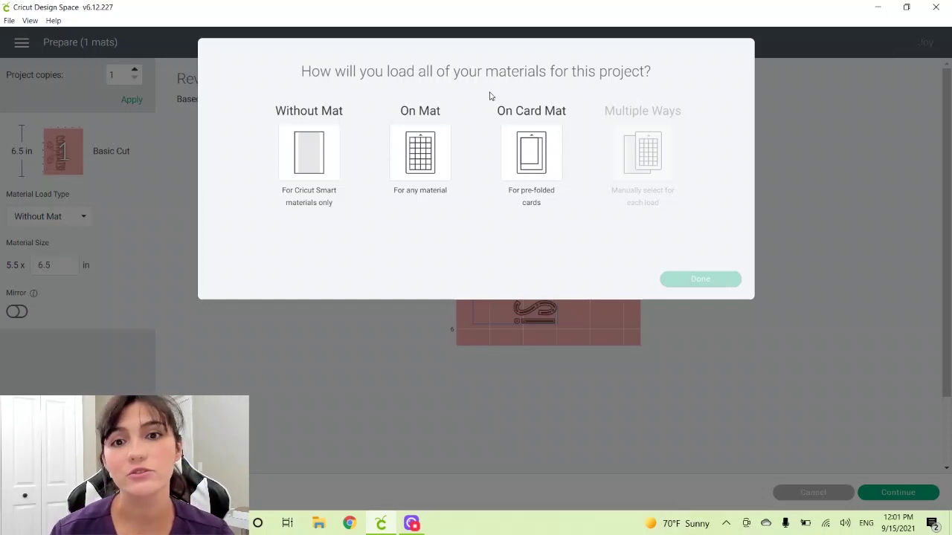
- Load on a mat, mirror the design, set the 4.5" x 12" mat size, and continue
{"action": "left_click", "coordinate": [431, 170]}
{"action": "left_click", "coordinate": [688, 281]}
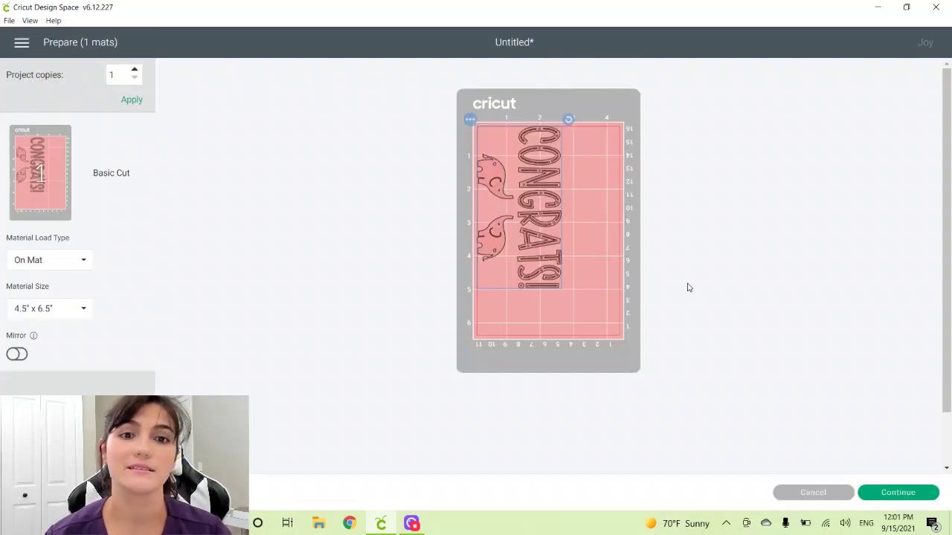
{"action": "left_click_drag", "start_coordinate": [553, 187], "coordinate": [560, 194]}
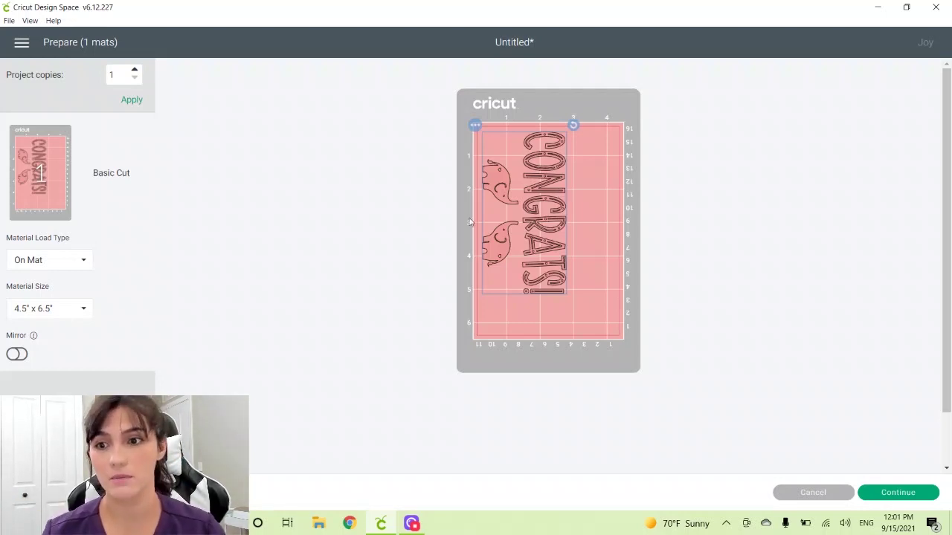
{"action": "left_click", "coordinate": [17, 354]}
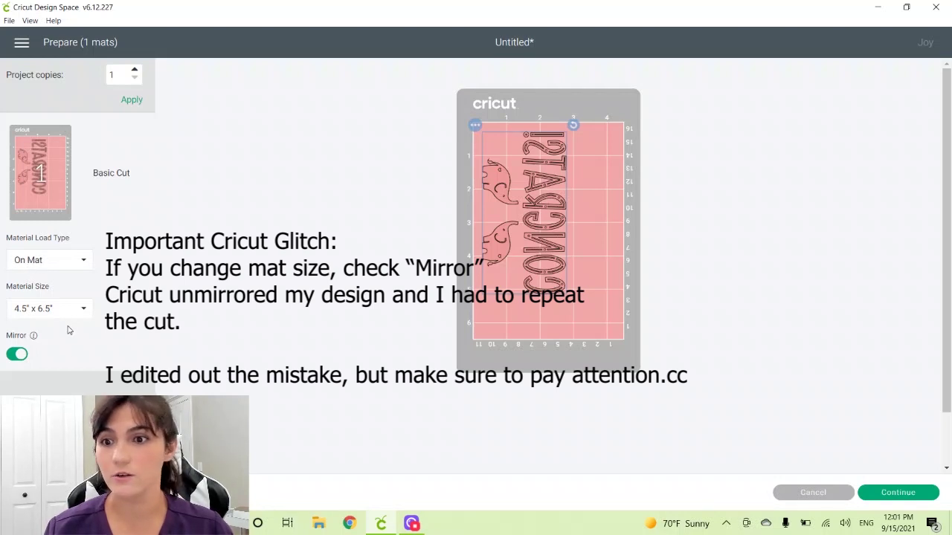
{"action": "left_click", "coordinate": [47, 309]}
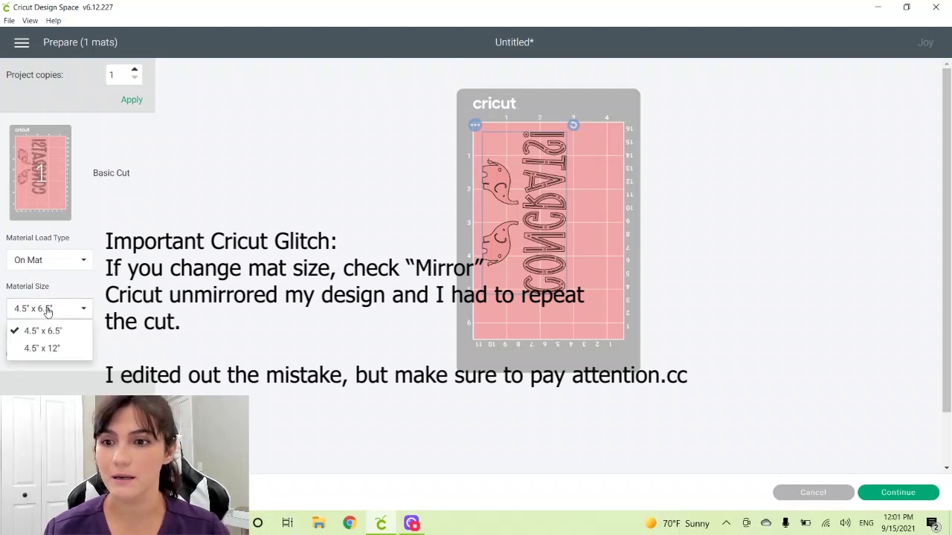
{"action": "left_click", "coordinate": [43, 350]}
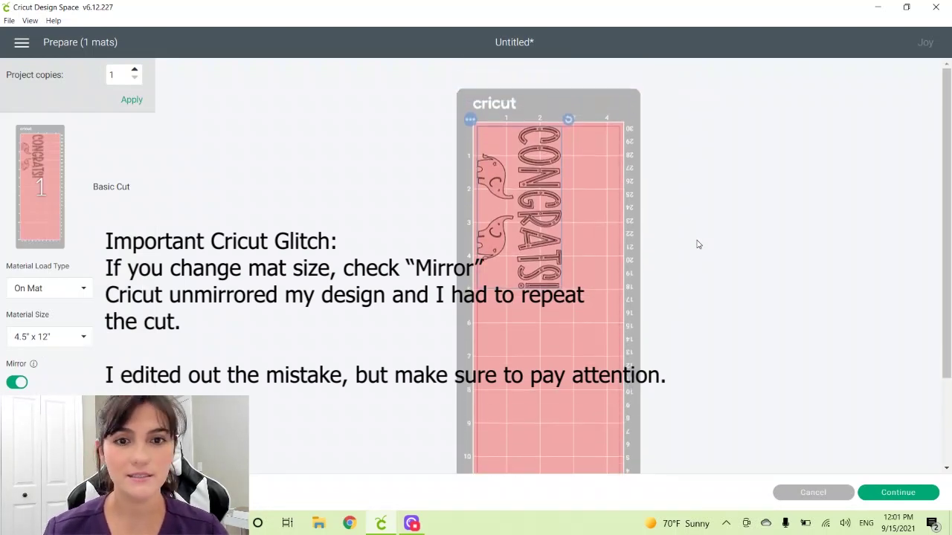
{"action": "left_click", "coordinate": [892, 492]}
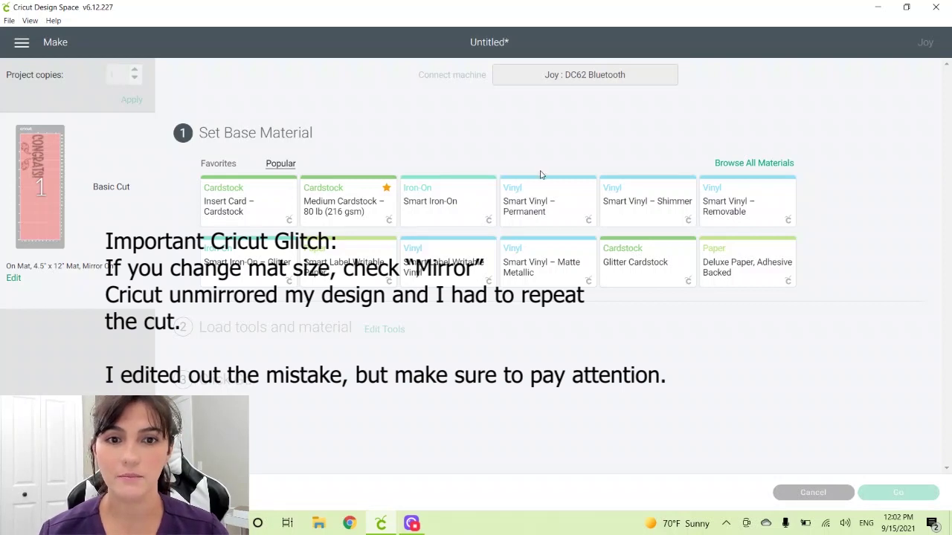
- Pick Holographic Iron-On from a 'foil' material search and set pressure to More
{"action": "left_click", "coordinate": [741, 164]}
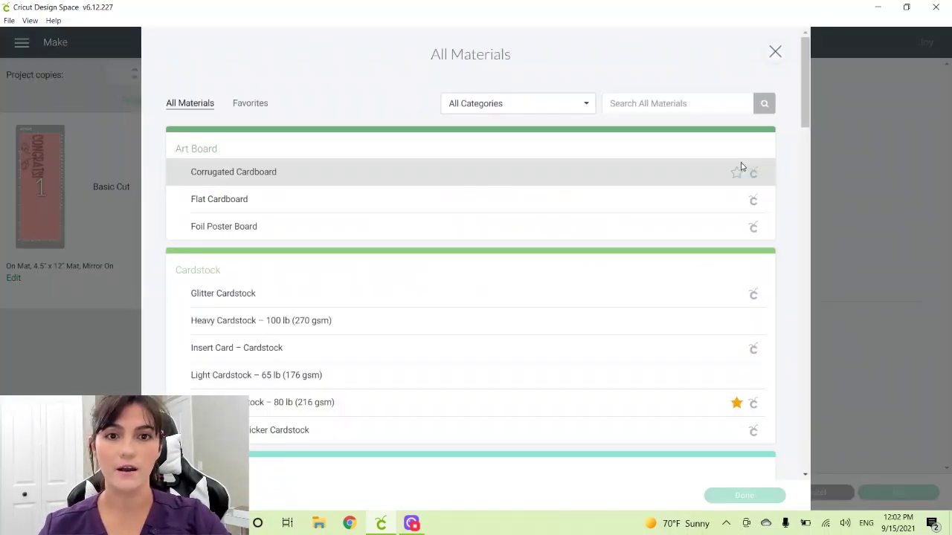
{"action": "left_click", "coordinate": [669, 103]}
{"action": "type", "text": "foil"}
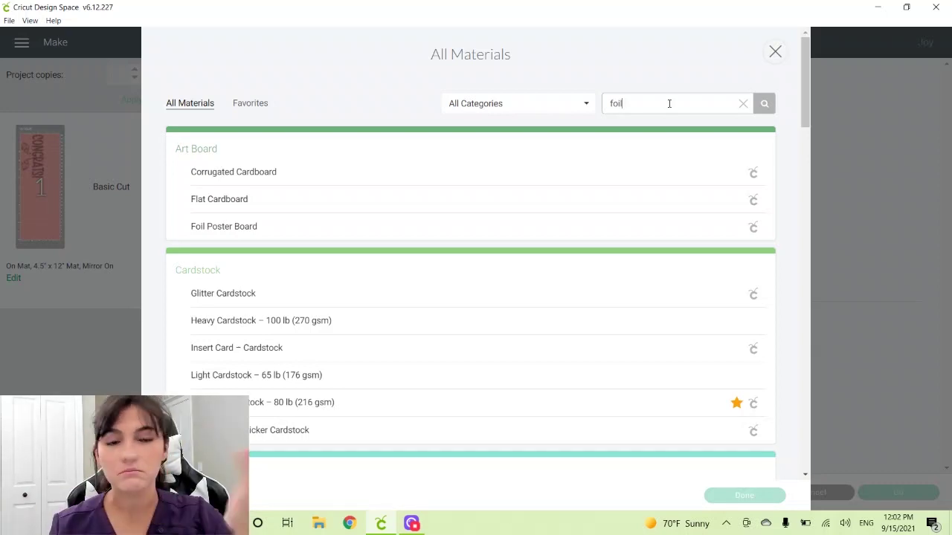
{"action": "key", "text": "BackSpace"}
{"action": "key", "text": "BackSpace"}
{"action": "key", "text": "BackSpace"}
{"action": "key", "text": "BackSpace"}
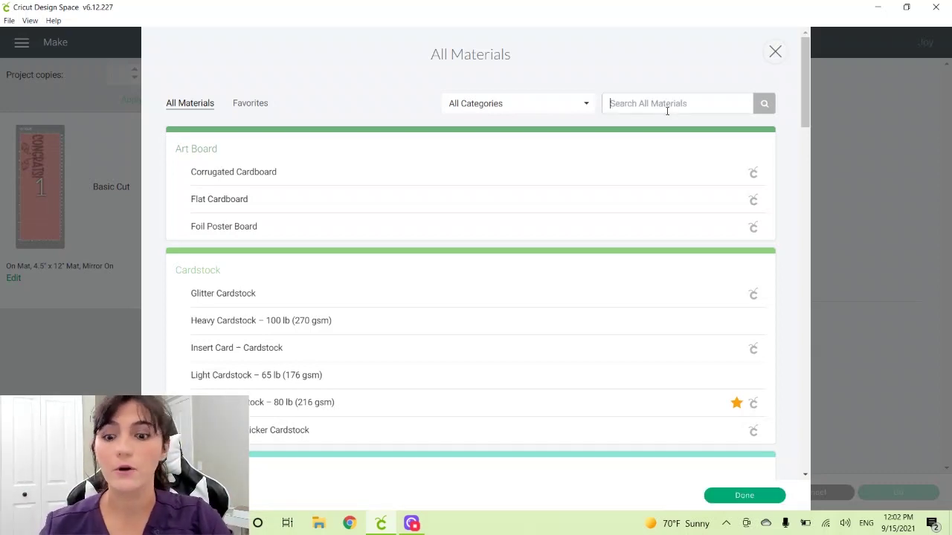
{"action": "type", "text": "foil"}
{"action": "key", "text": "Return"}
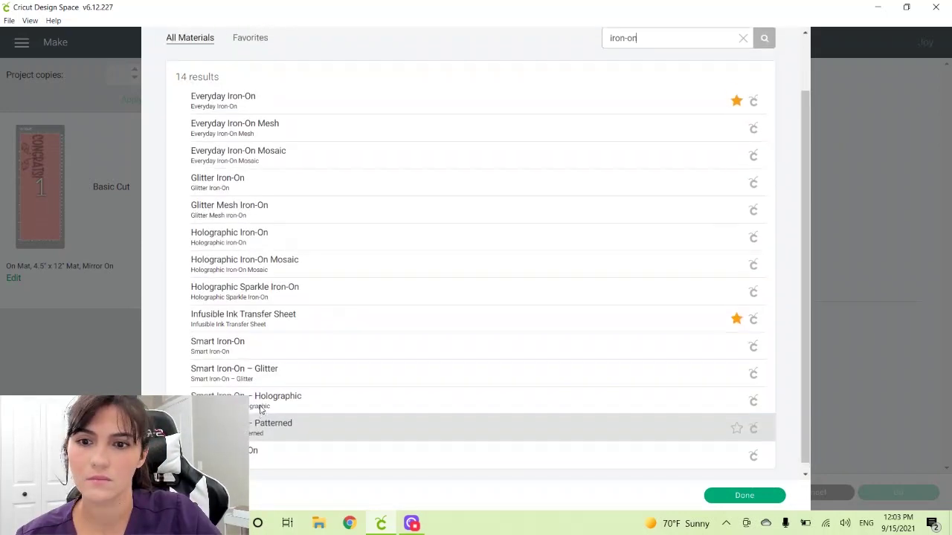
{"action": "scroll", "coordinate": [260, 408], "scroll_direction": "up", "scroll_amount": 1}
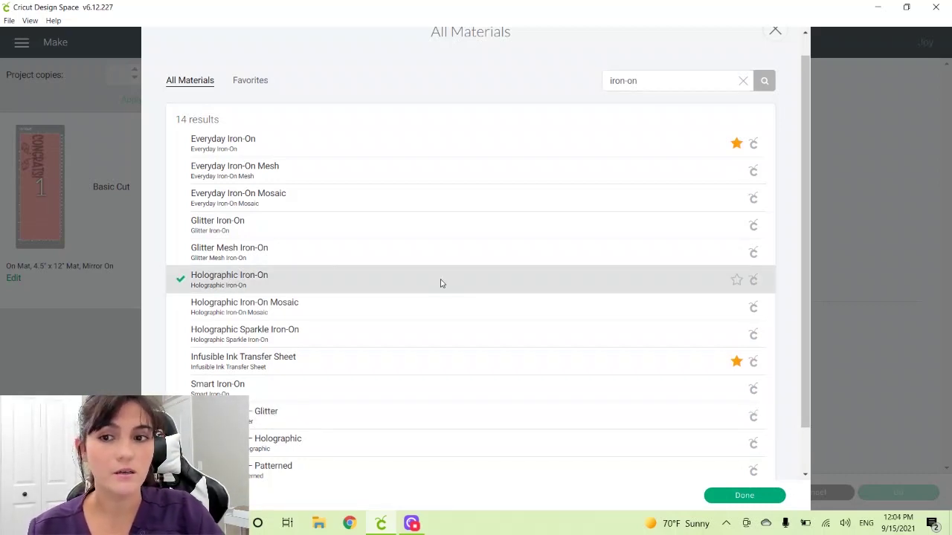
{"action": "left_click", "coordinate": [736, 496]}
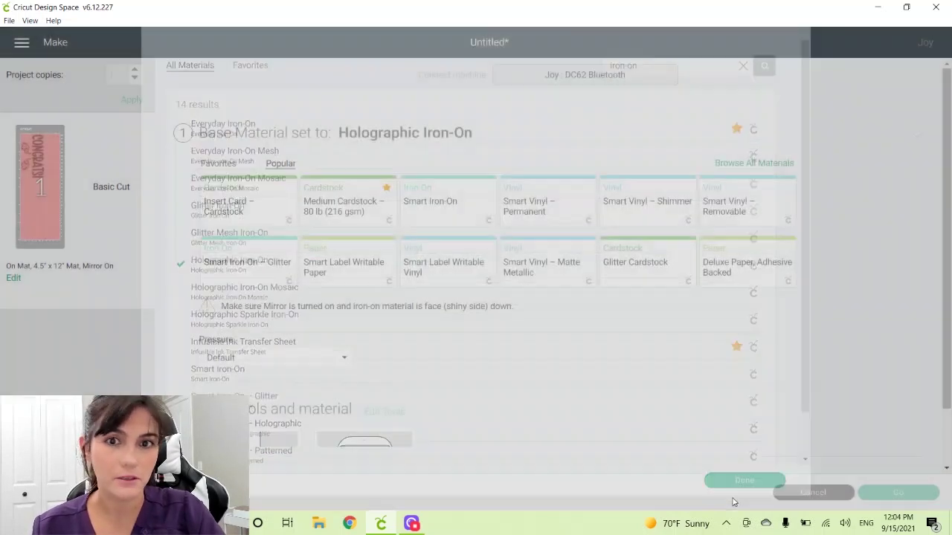
{"action": "left_click", "coordinate": [303, 215]}
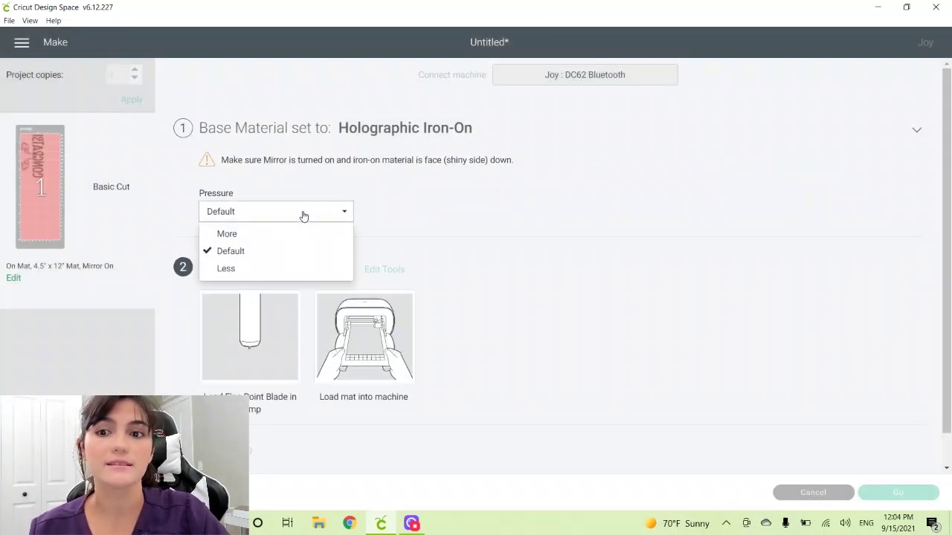
{"action": "left_click", "coordinate": [256, 233]}
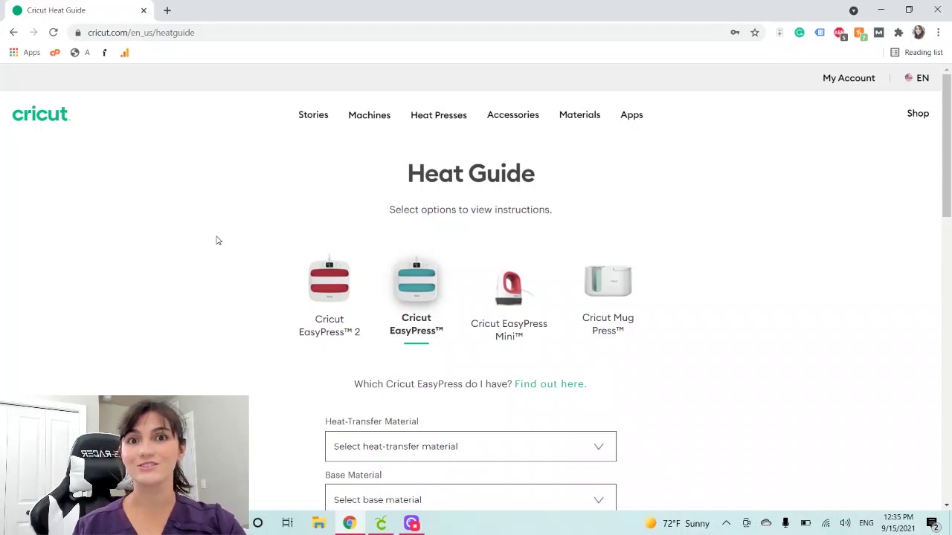
- Apply EasyPress Mini, Foil Iron-On and Cardstock to get Low heat for 25 s
{"action": "scroll", "coordinate": [216, 241], "scroll_direction": "down", "scroll_amount": 2}
{"action": "left_click", "coordinate": [504, 189]}
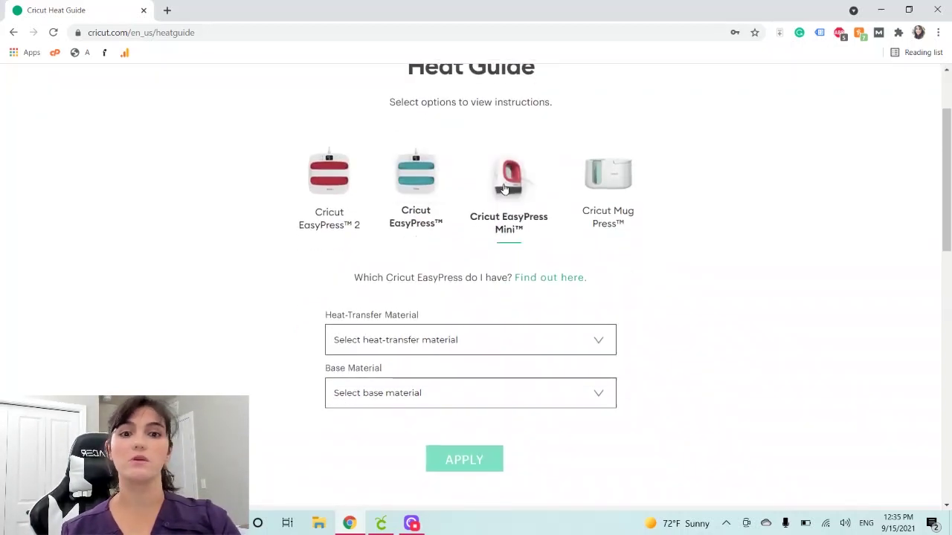
{"action": "left_click", "coordinate": [376, 339]}
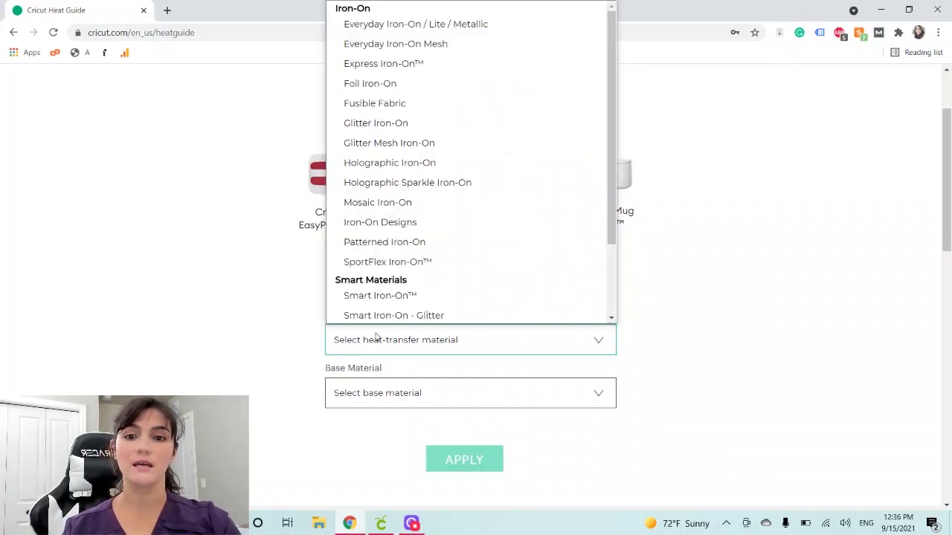
{"action": "scroll", "coordinate": [379, 262], "scroll_direction": "down", "scroll_amount": 3}
{"action": "scroll", "coordinate": [376, 245], "scroll_direction": "up", "scroll_amount": 3}
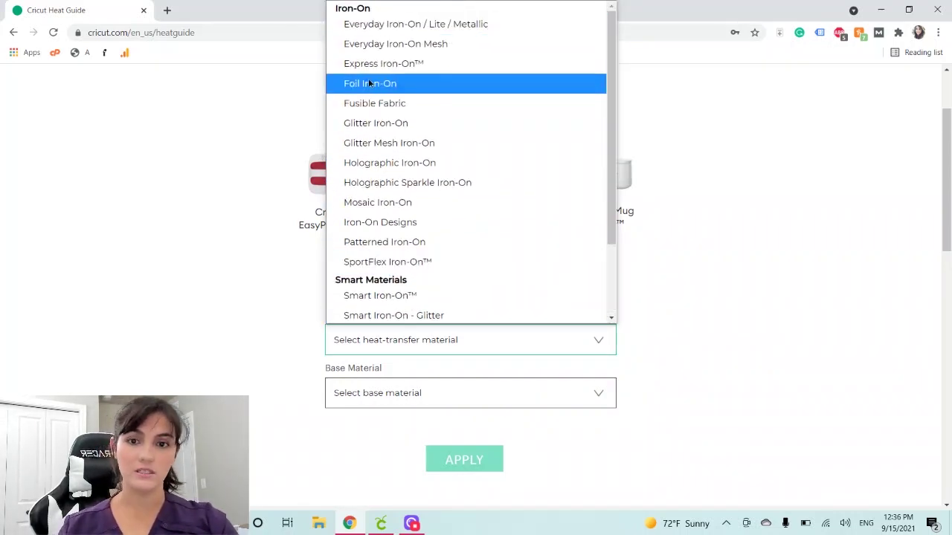
{"action": "left_click", "coordinate": [368, 84]}
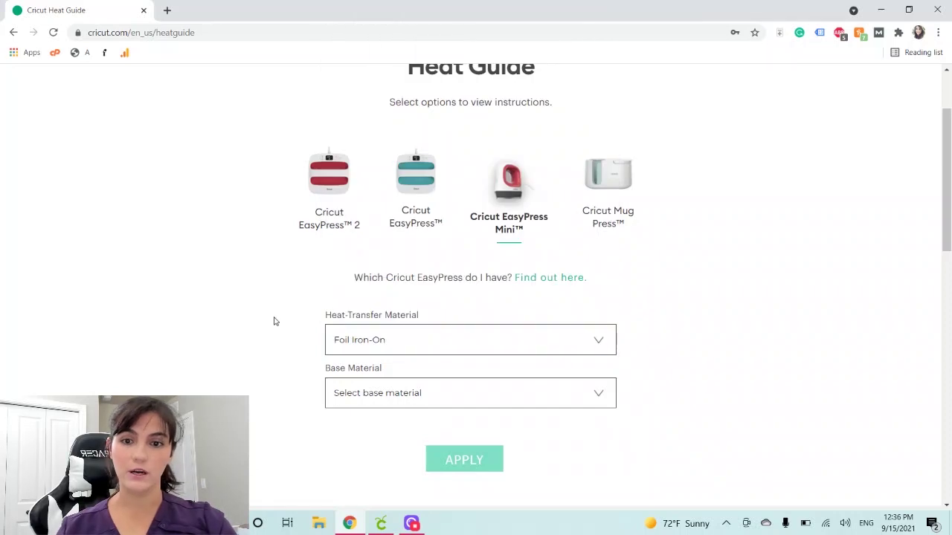
{"action": "left_click", "coordinate": [344, 384]}
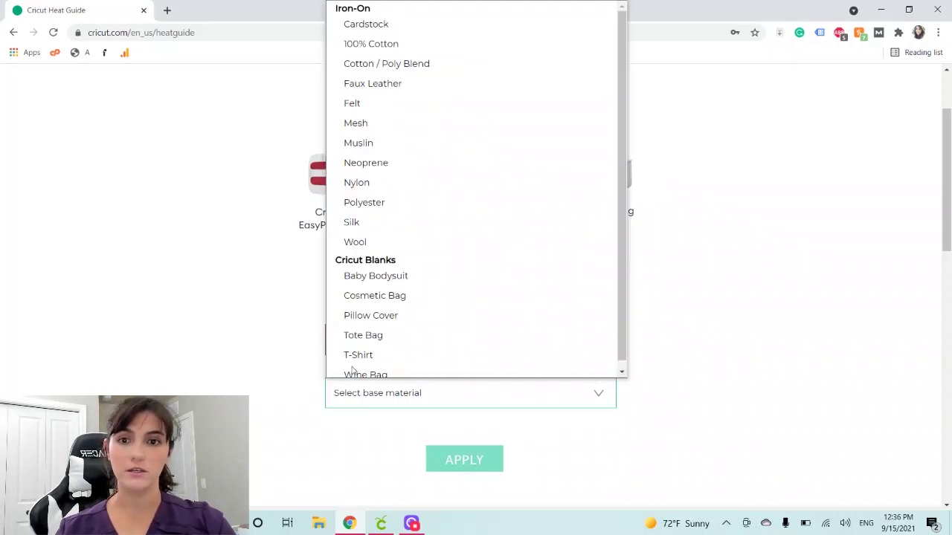
{"action": "left_click", "coordinate": [381, 27]}
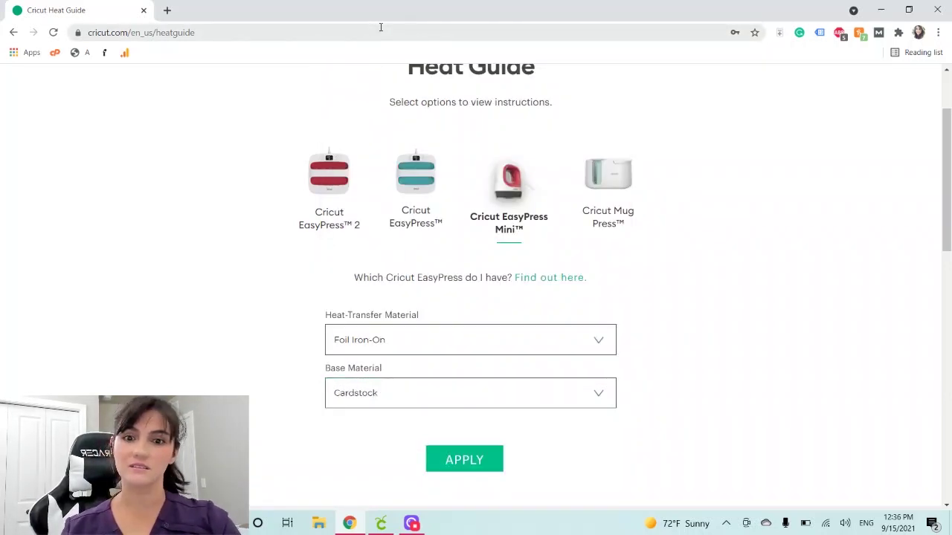
{"action": "scroll", "coordinate": [333, 306], "scroll_direction": "down", "scroll_amount": 2}
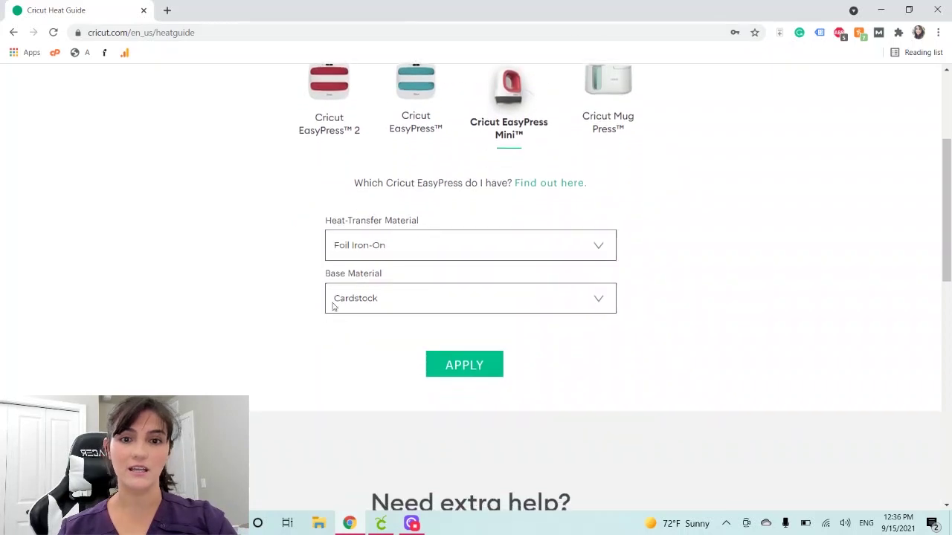
{"action": "left_click", "coordinate": [466, 365]}
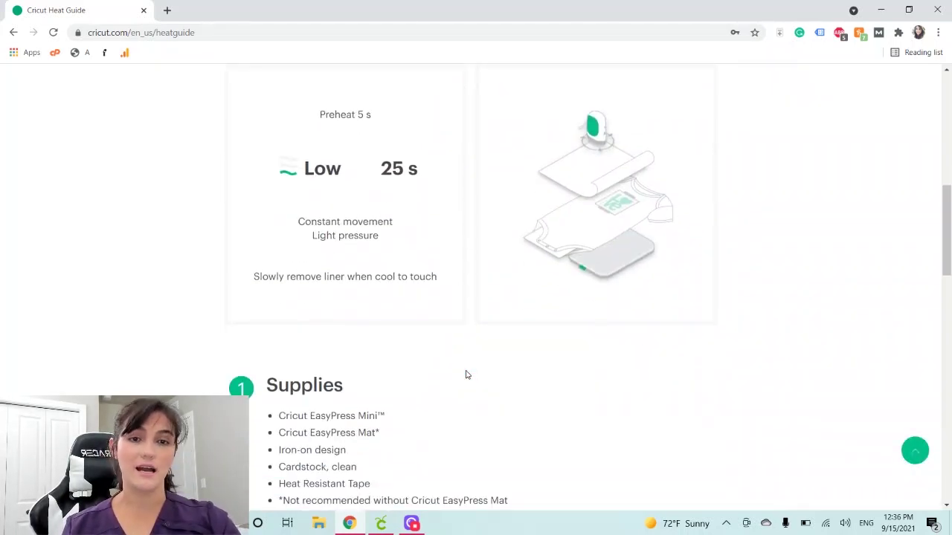